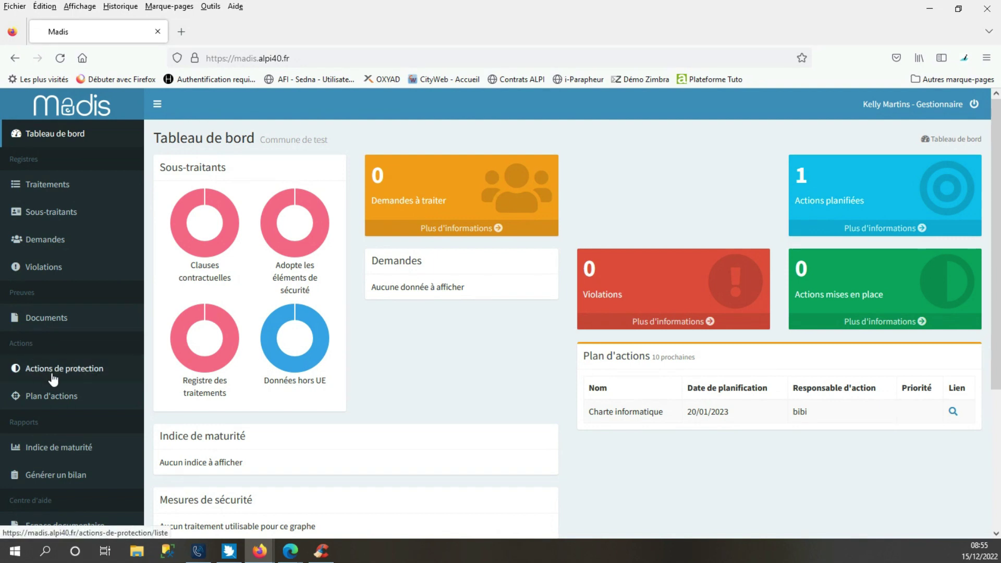
# Look over the dashboard's navigation entries and widgets, from the subcontractor charts to the activity log
pyautogui.scroll(-2, 49, 399)
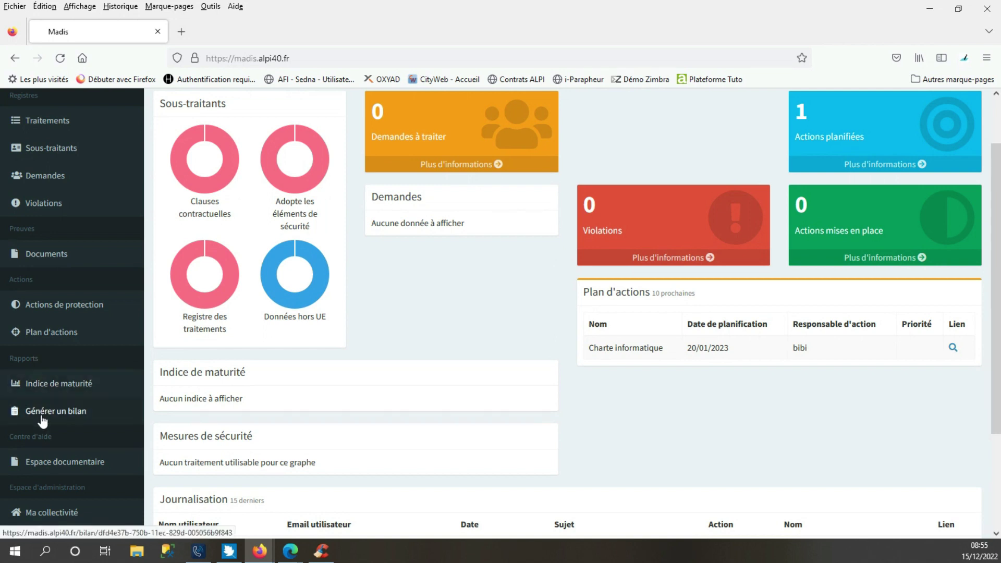
pyautogui.scroll(-2, 44, 420)
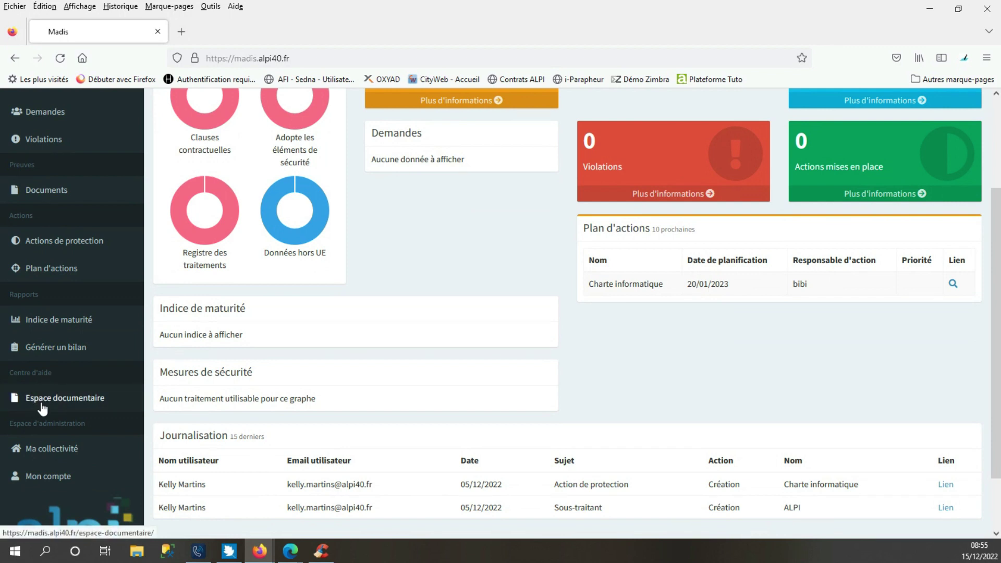
pyautogui.scroll(-2, 43, 409)
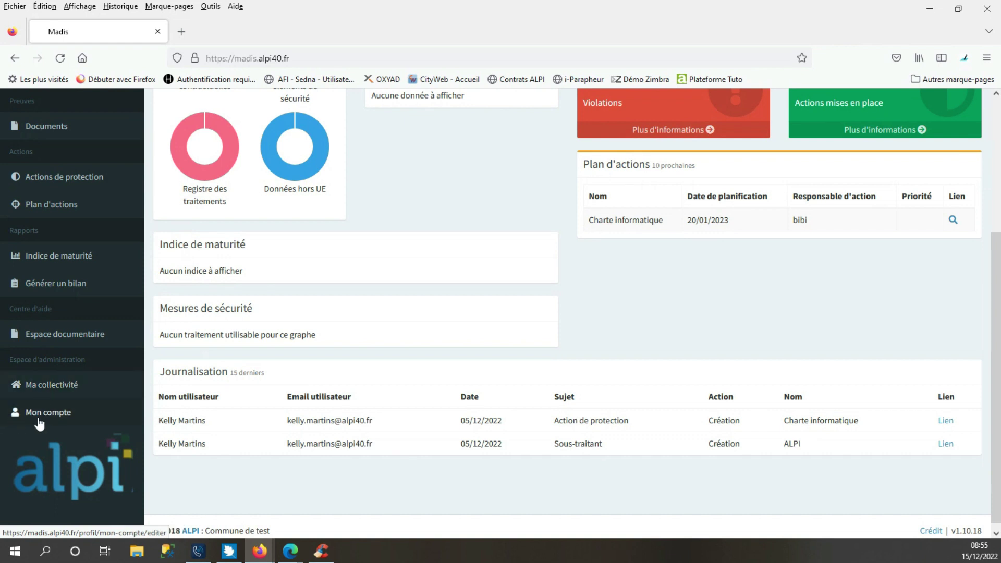
pyautogui.scroll(5, 65, 305)
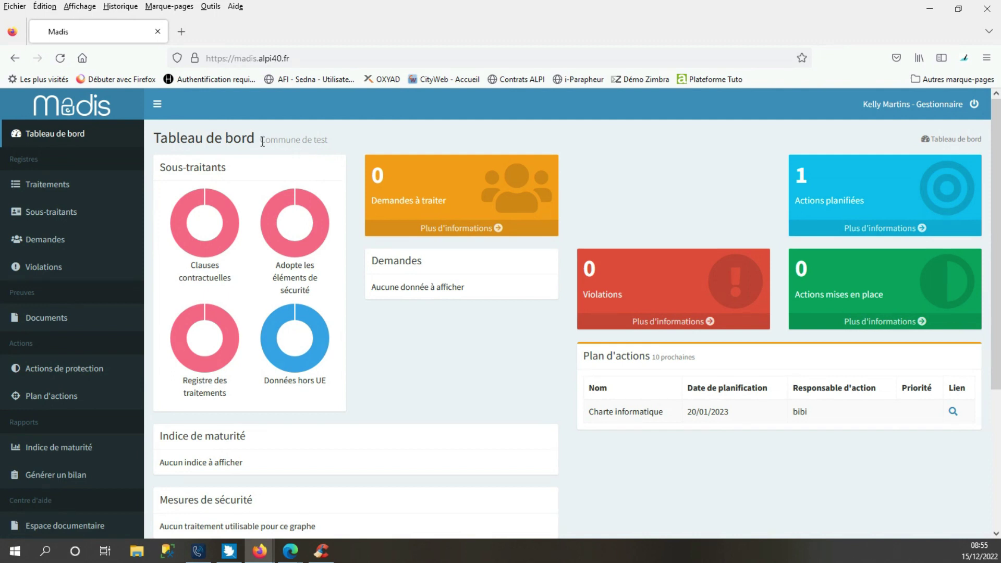
pyautogui.moveTo(188, 194)
pyautogui.scroll(-2, 222, 422)
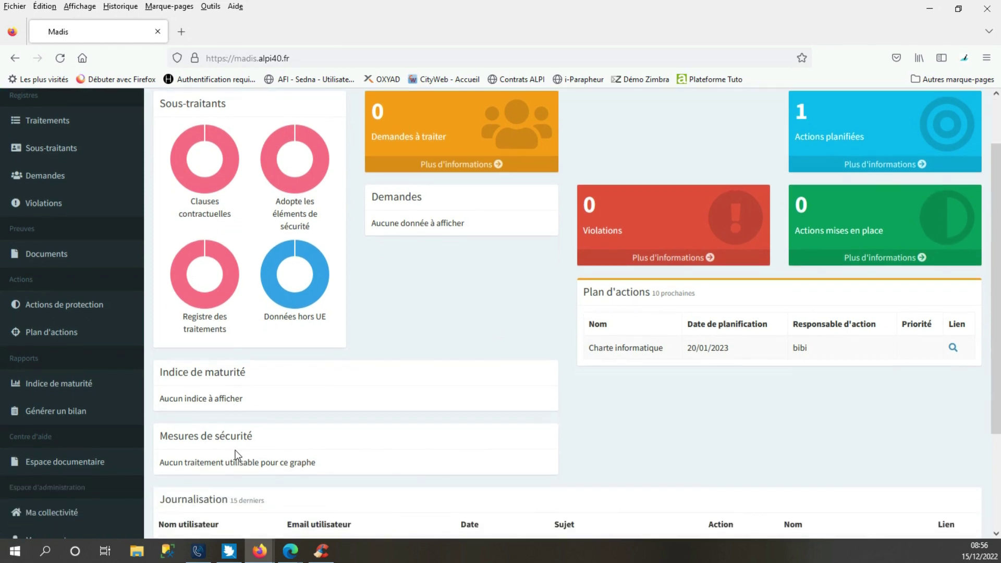
pyautogui.scroll(-2, 243, 452)
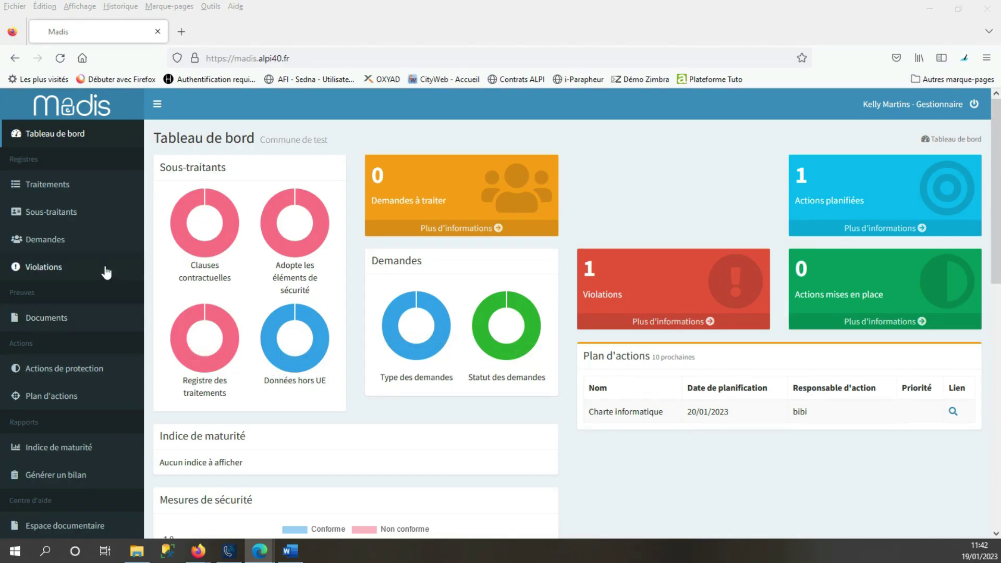
# Open the Ma collectivité page and review its general information, contacts, report paragraphs, committee and user list
pyautogui.scroll(-2, 103, 270)
pyautogui.scroll(-2, 103, 270)
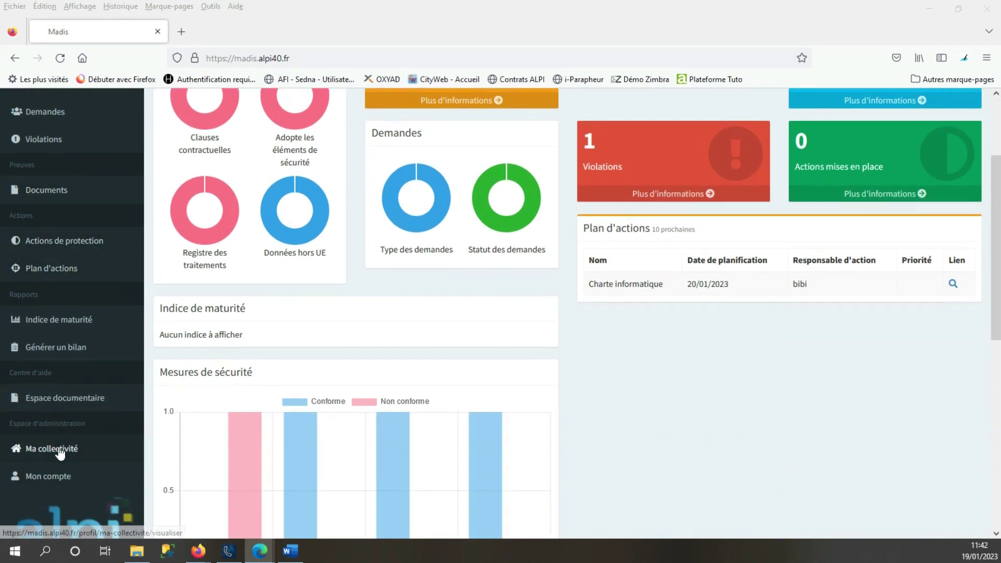
pyautogui.click(61, 449)
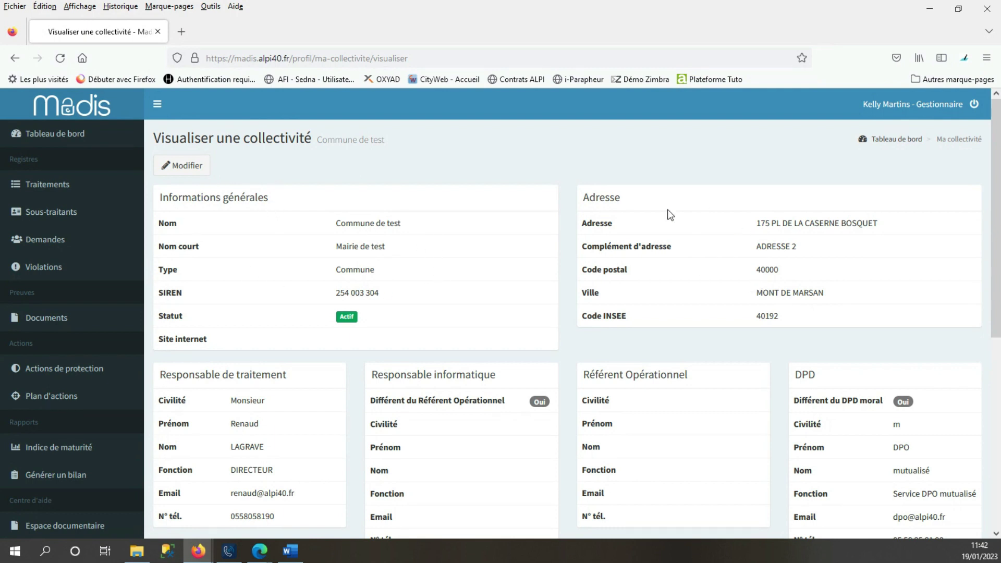
pyautogui.scroll(-2, 364, 416)
pyautogui.scroll(-1, 230, 316)
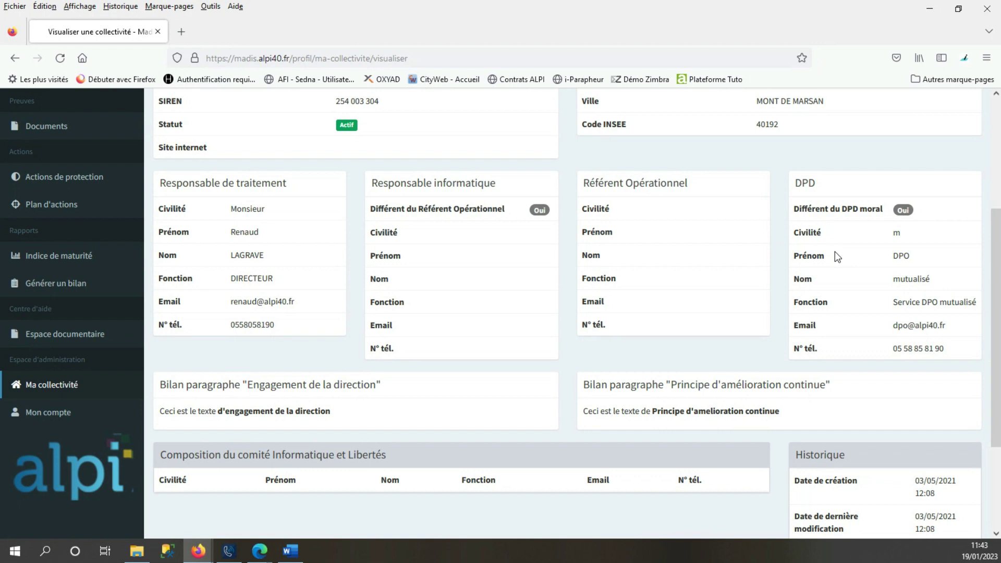
pyautogui.scroll(-1, 751, 259)
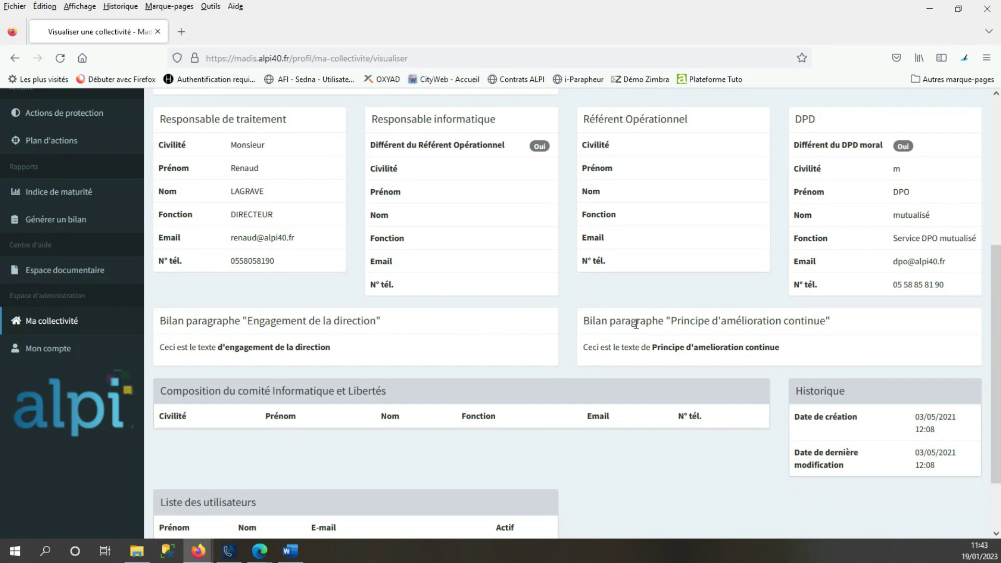
pyautogui.scroll(-1, 790, 336)
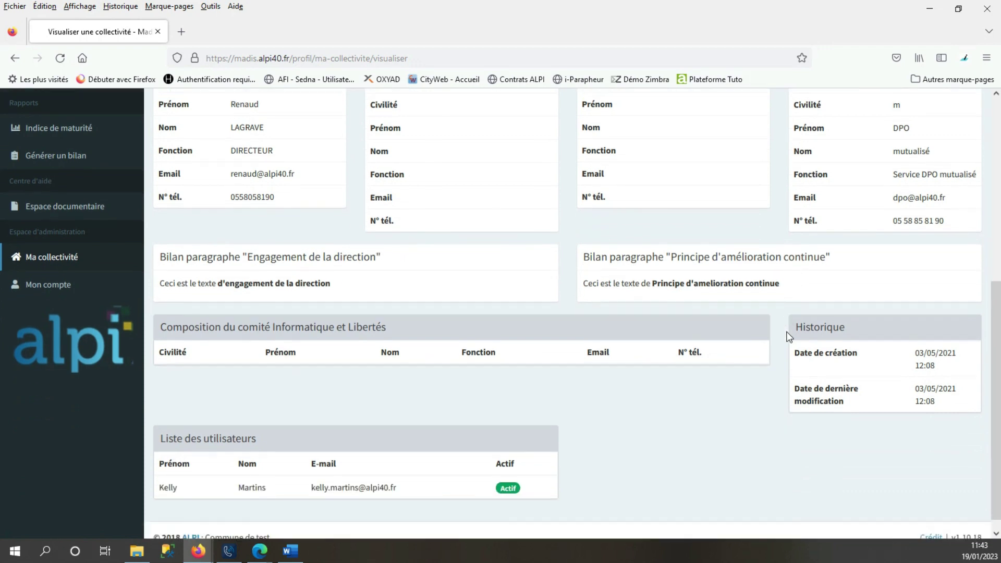
pyautogui.scroll(-1, 789, 336)
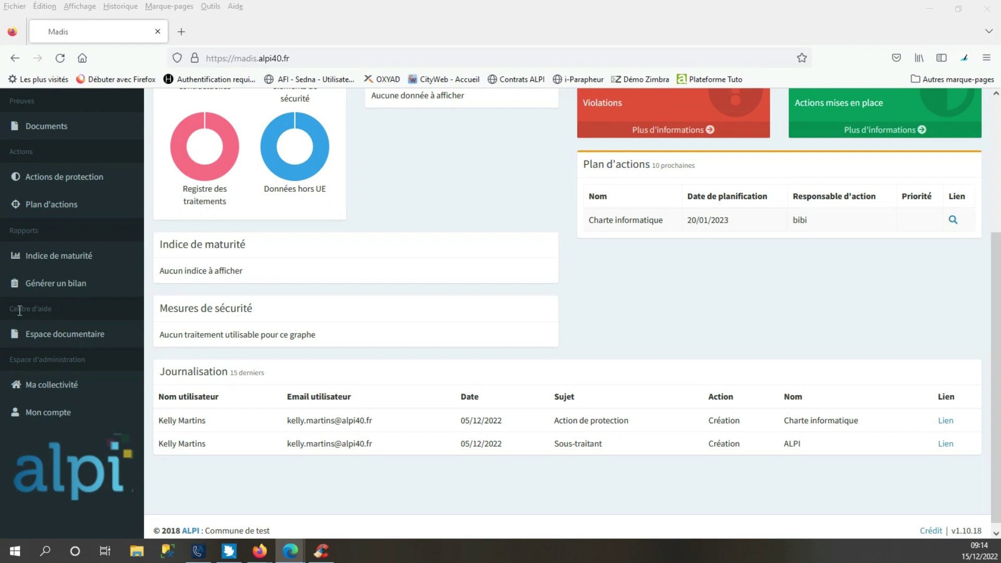
# Find the administration area's entries and open the Mon compte page
pyautogui.scroll(2, 33, 313)
pyautogui.scroll(-1, 47, 375)
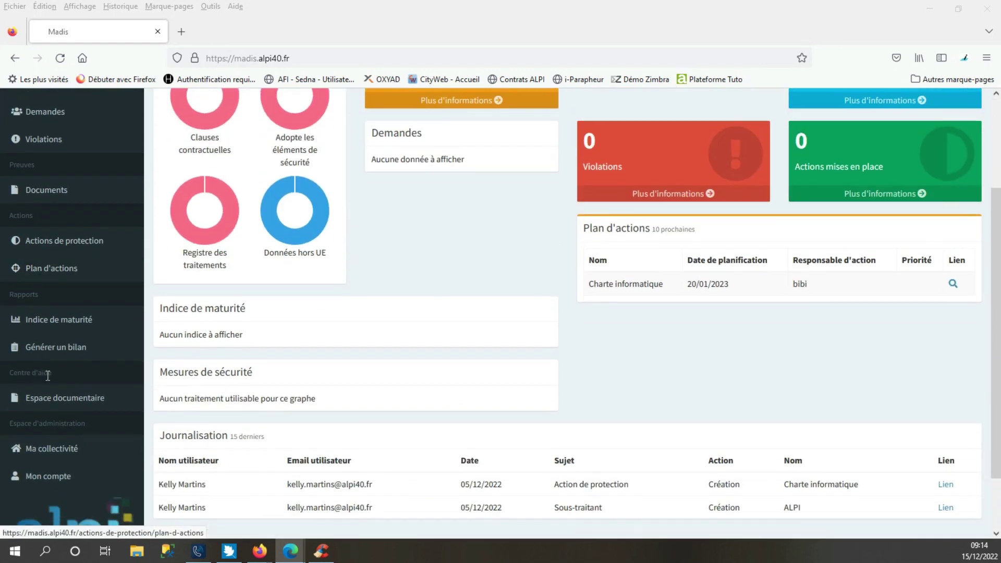
pyautogui.scroll(-2, 47, 375)
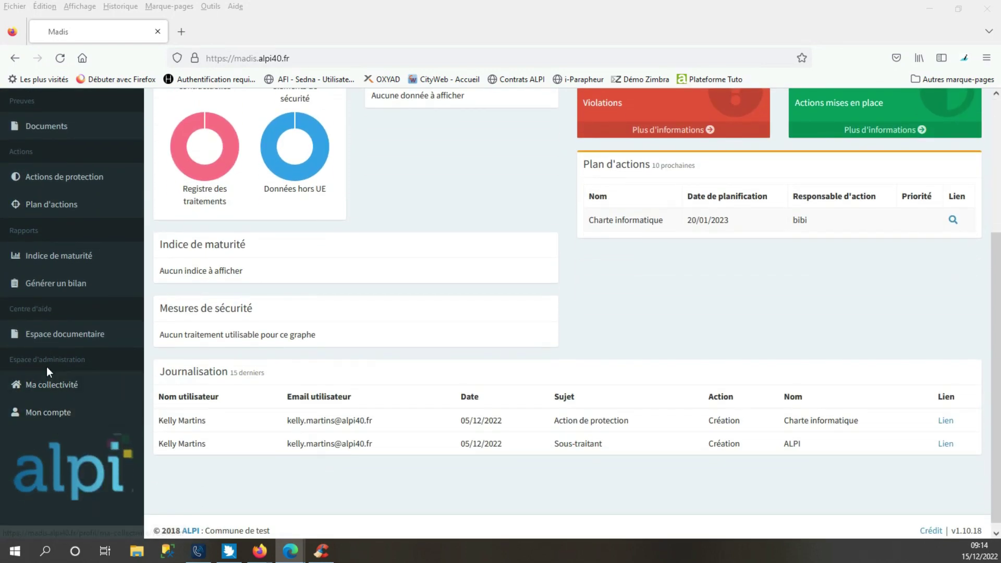
pyautogui.click(53, 413)
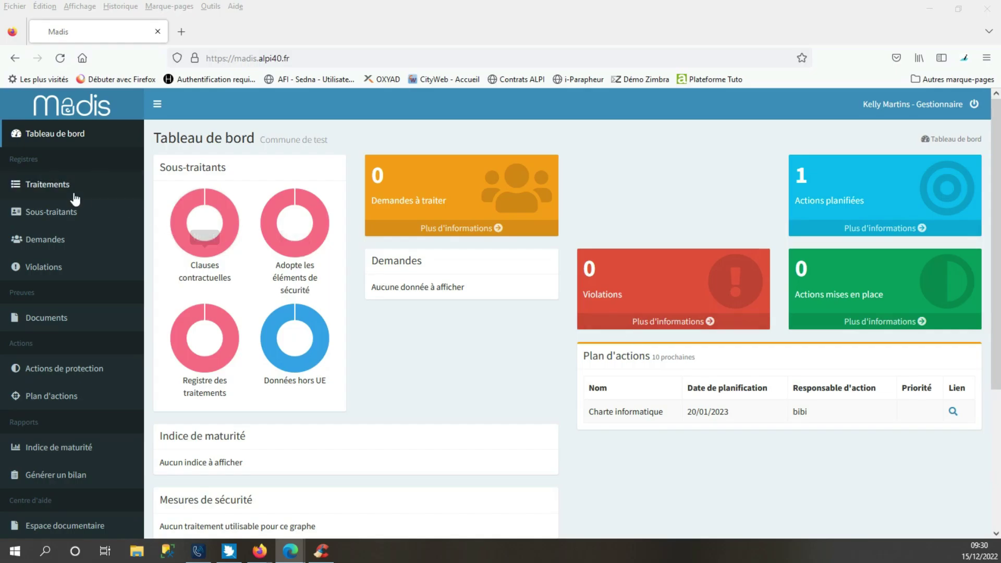
# Review every section of the "Accès à l'application Hélios" record in the Traitements register and return to the list
pyautogui.click(46, 189)
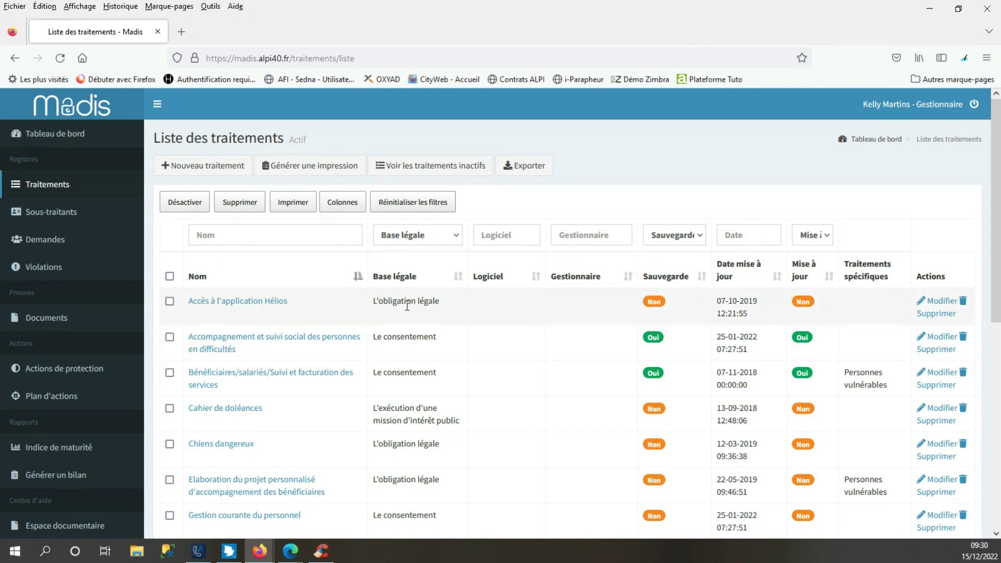
pyautogui.click(272, 308)
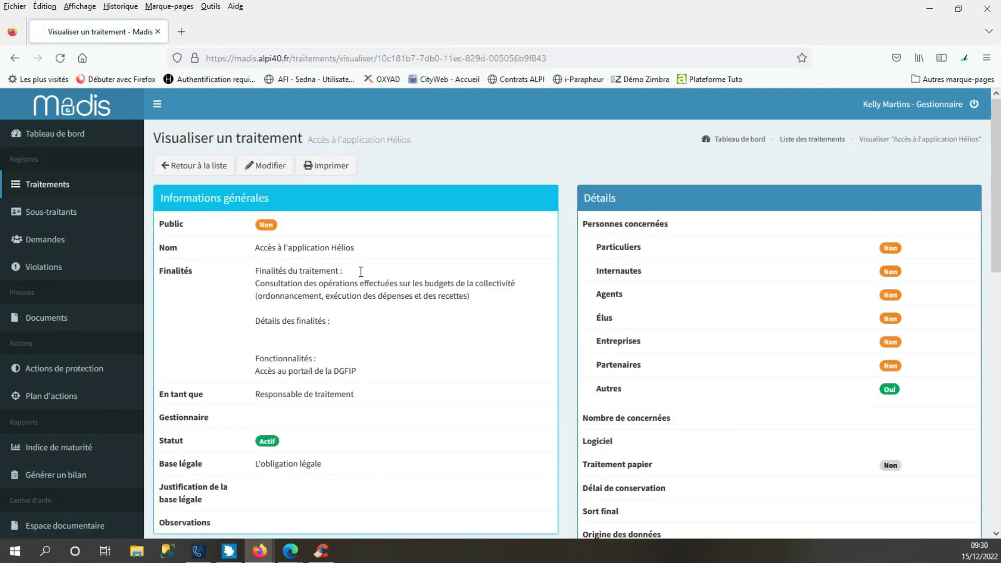
pyautogui.scroll(-6, 658, 246)
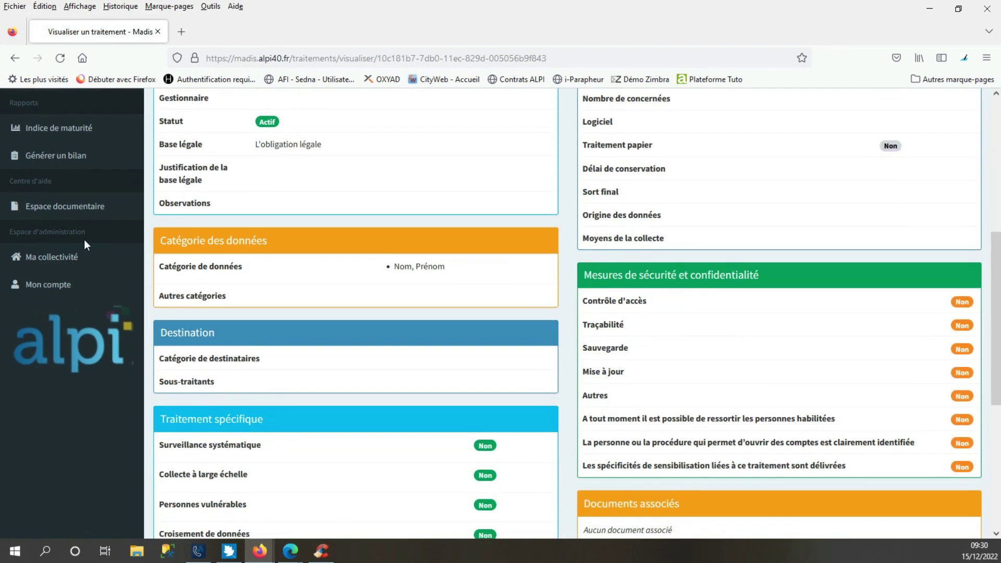
pyautogui.scroll(-1, 304, 249)
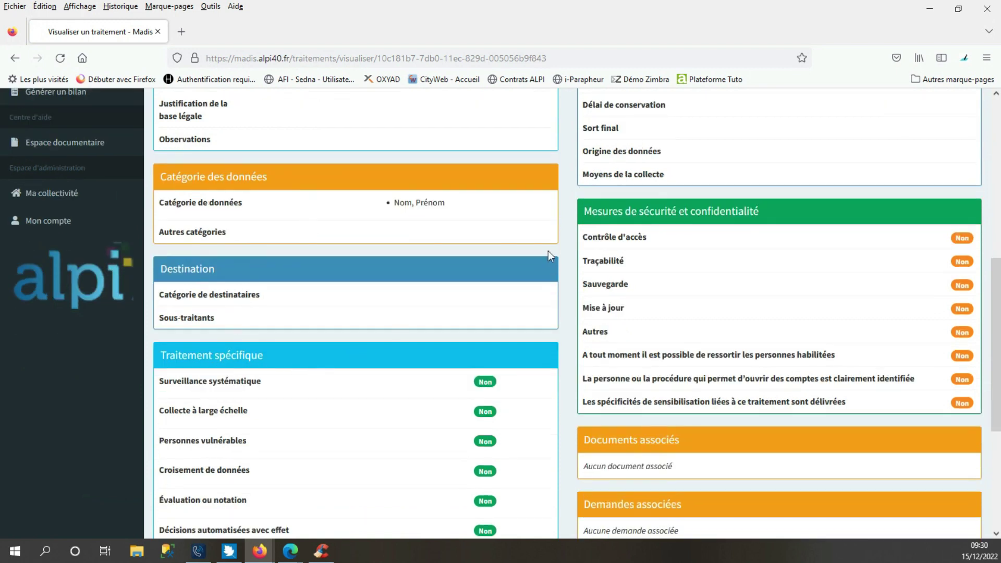
pyautogui.scroll(-1, 640, 214)
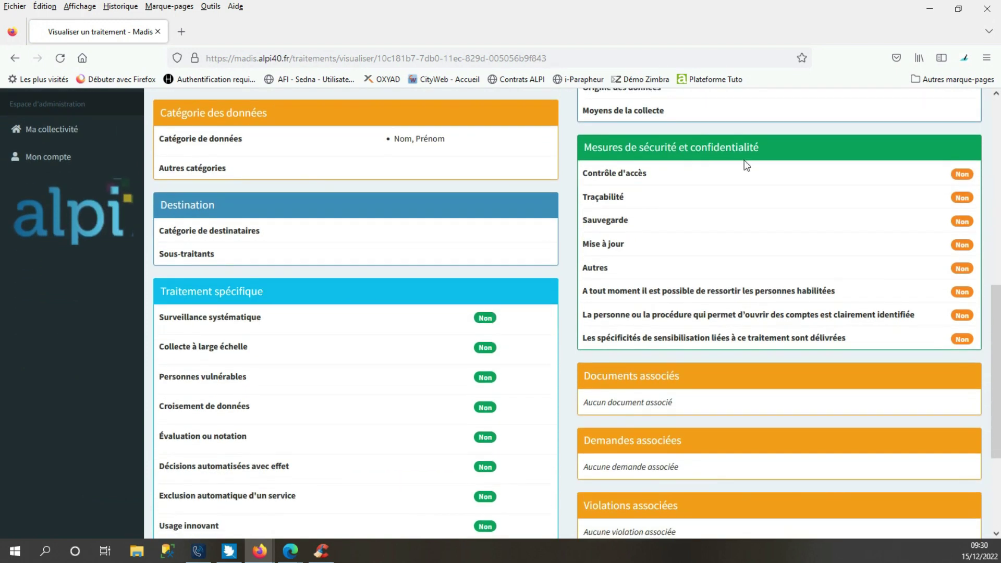
pyautogui.scroll(-1, 745, 166)
pyautogui.scroll(-2, 730, 204)
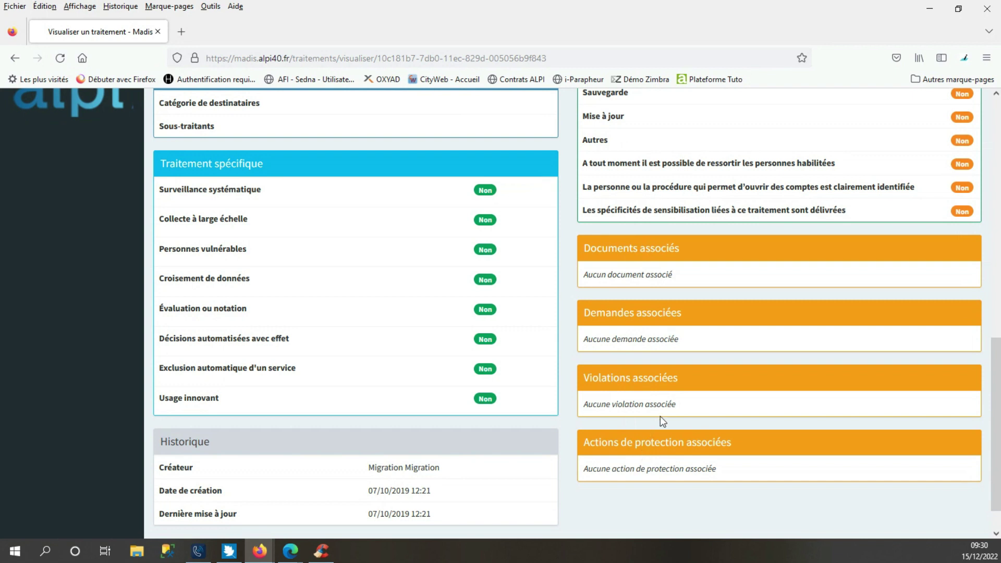
pyautogui.scroll(15, 678, 402)
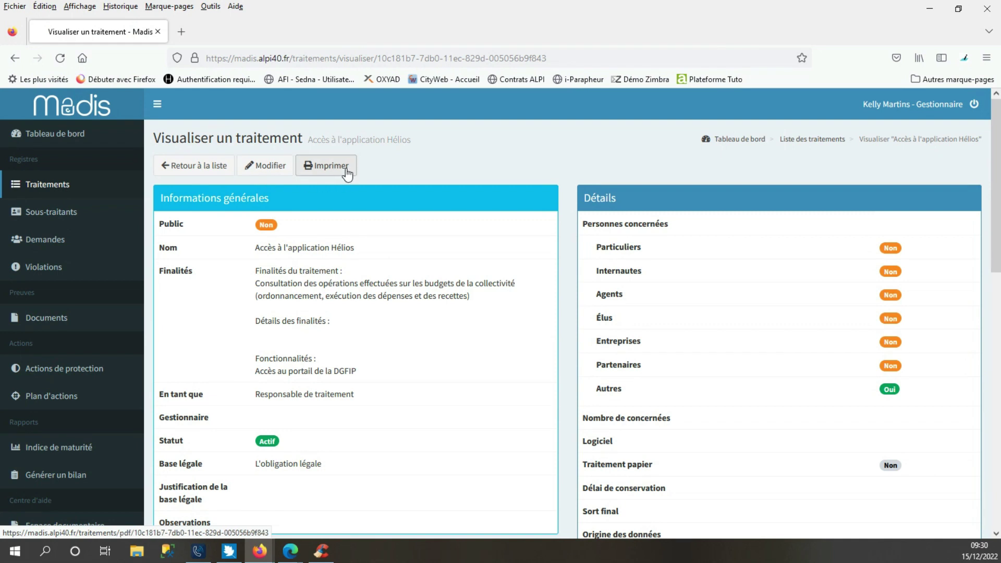
pyautogui.click(184, 171)
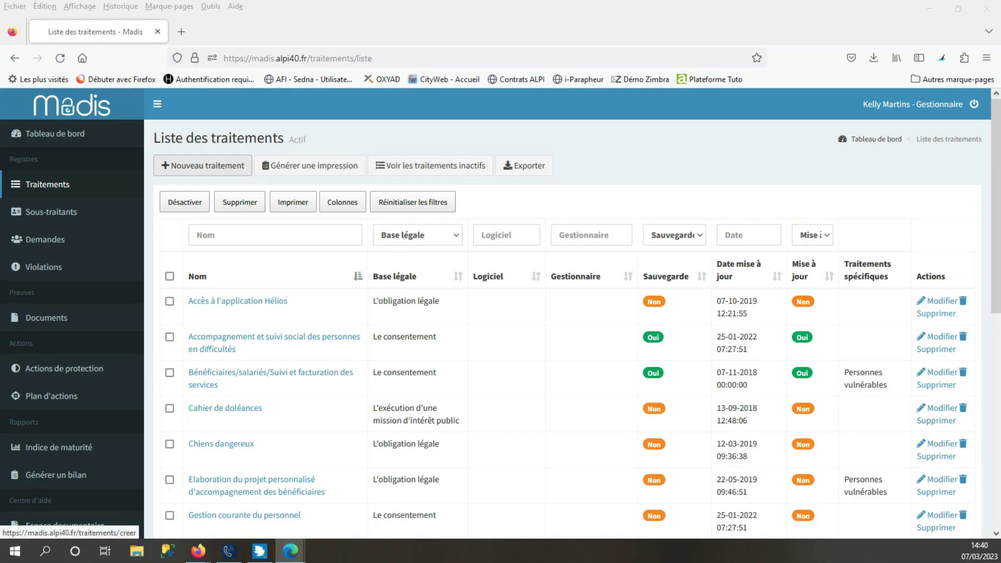
# Open a blank new processing form, review its sections down to Traitement spécifique, and return to the list without submitting
pyautogui.click(163, 165)
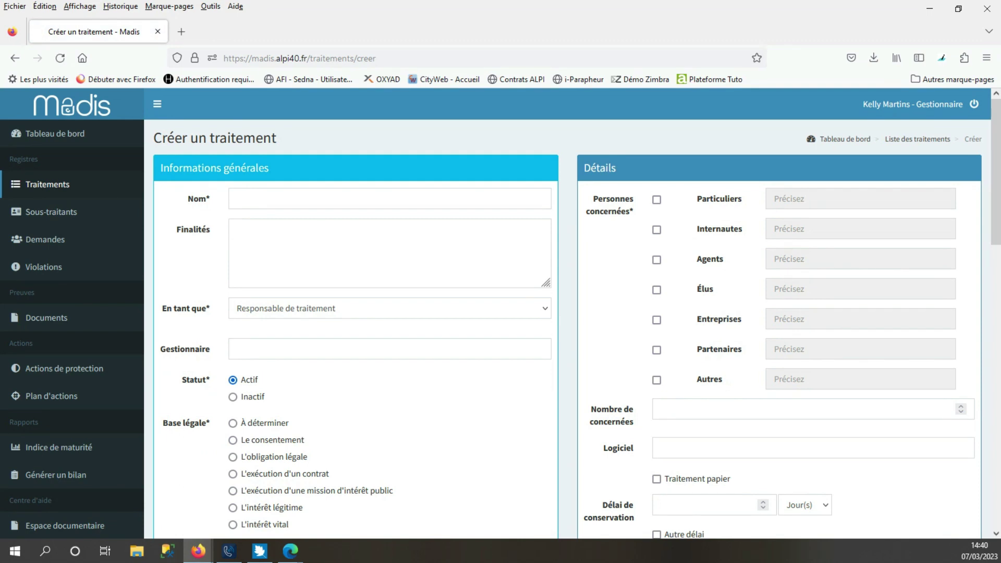
pyautogui.scroll(-7, 501, 313)
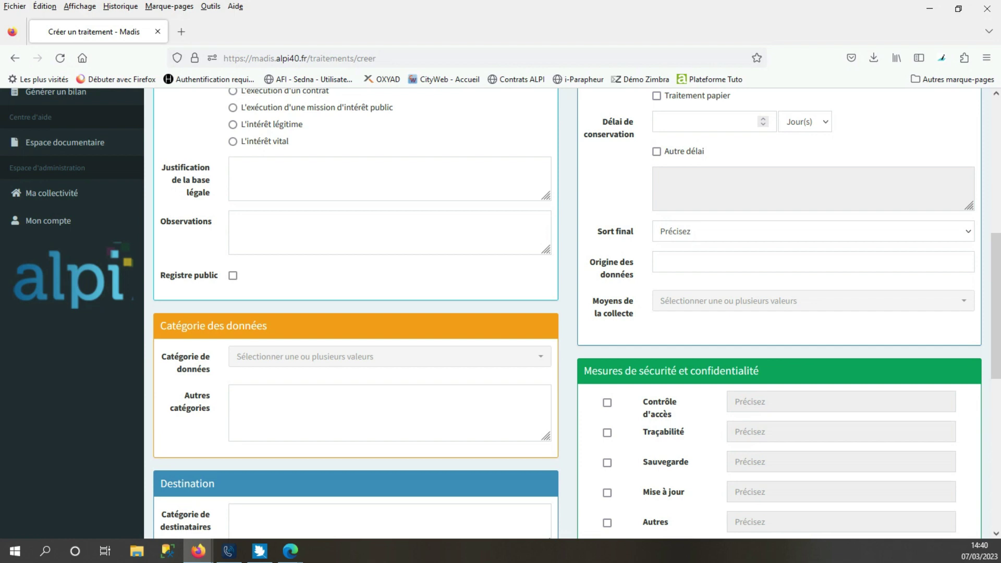
pyautogui.scroll(-1, 500, 313)
pyautogui.scroll(-2, 501, 313)
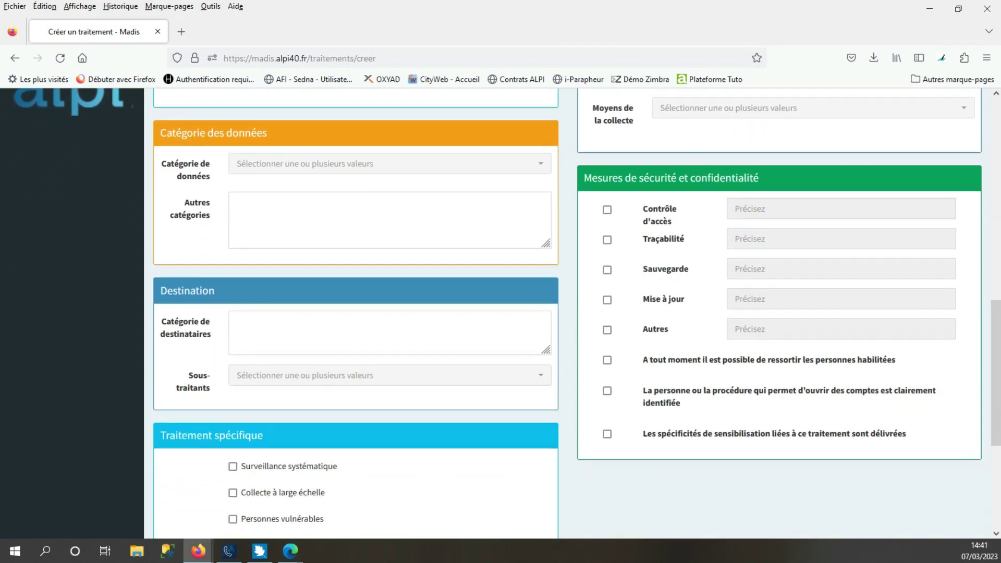
pyautogui.scroll(-2, 501, 313)
pyautogui.scroll(-2, 501, 313)
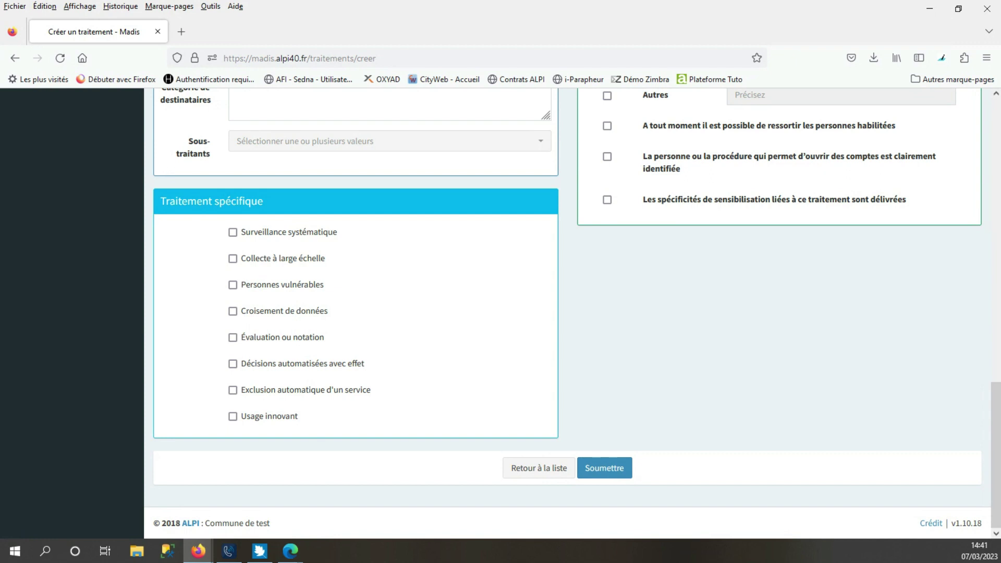
pyautogui.click(539, 468)
# Open the "Gestion des élections" processing for editing and read through its Finalités text
pyautogui.scroll(-2, 501, 312)
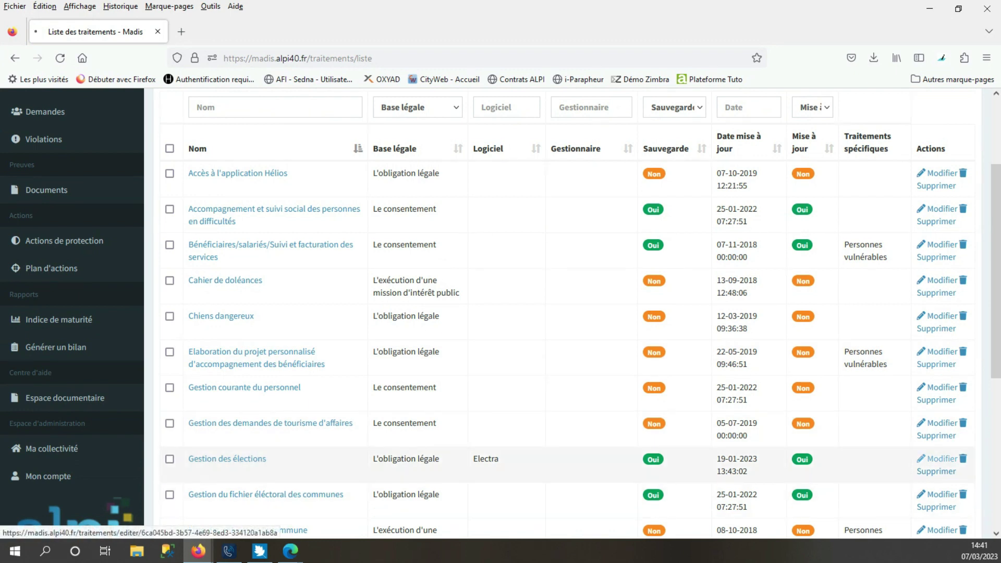
pyautogui.click(939, 459)
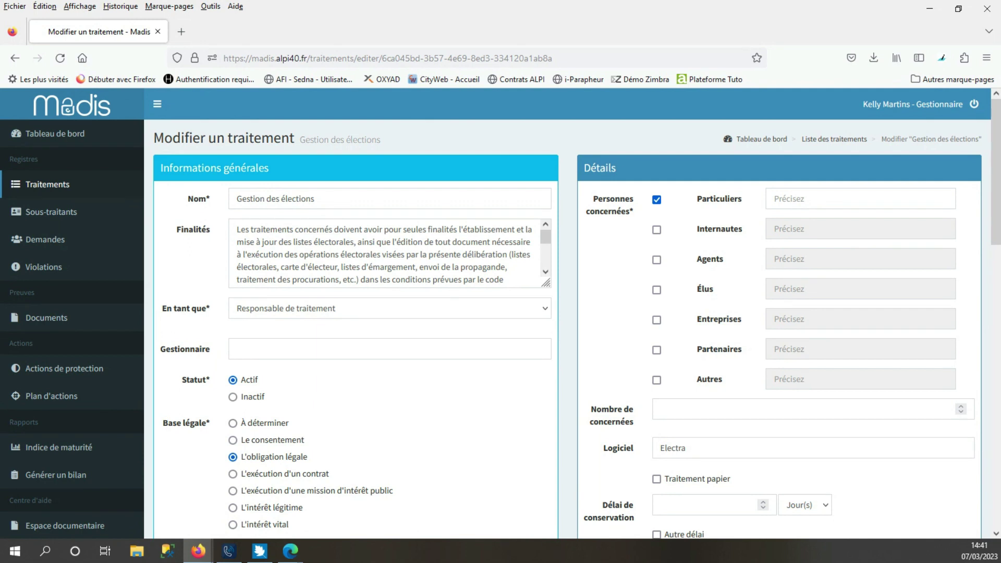
pyautogui.scroll(-2, 386, 253)
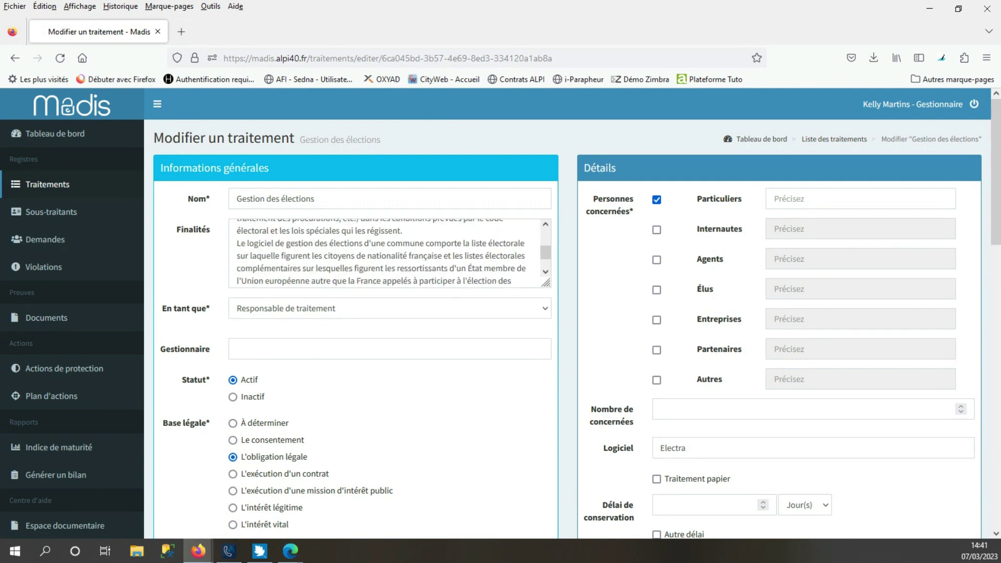
pyautogui.scroll(-2, 500, 313)
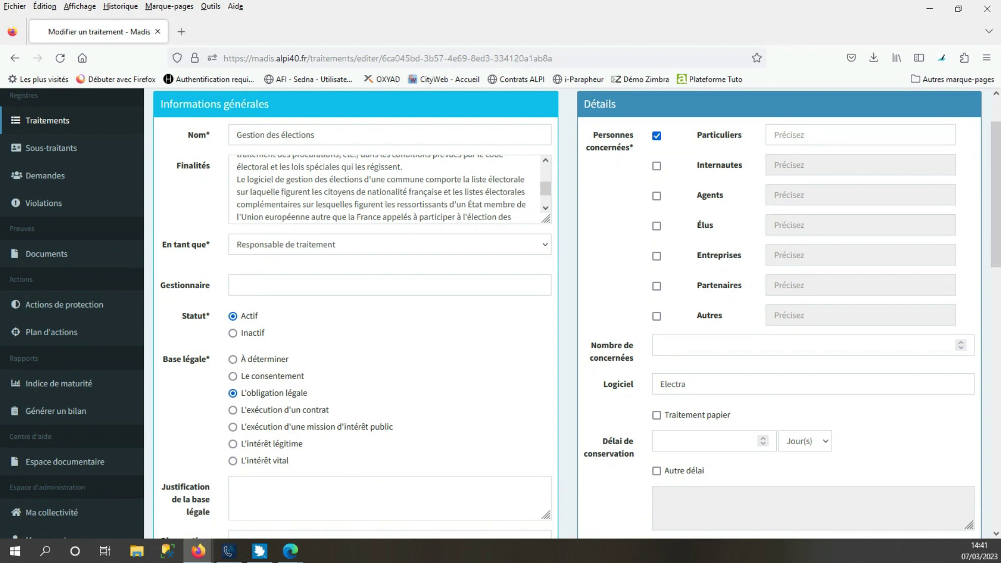
# Check the available En tant que roles without changing the selection, and review the legal basis and retention fields
pyautogui.click(390, 244)
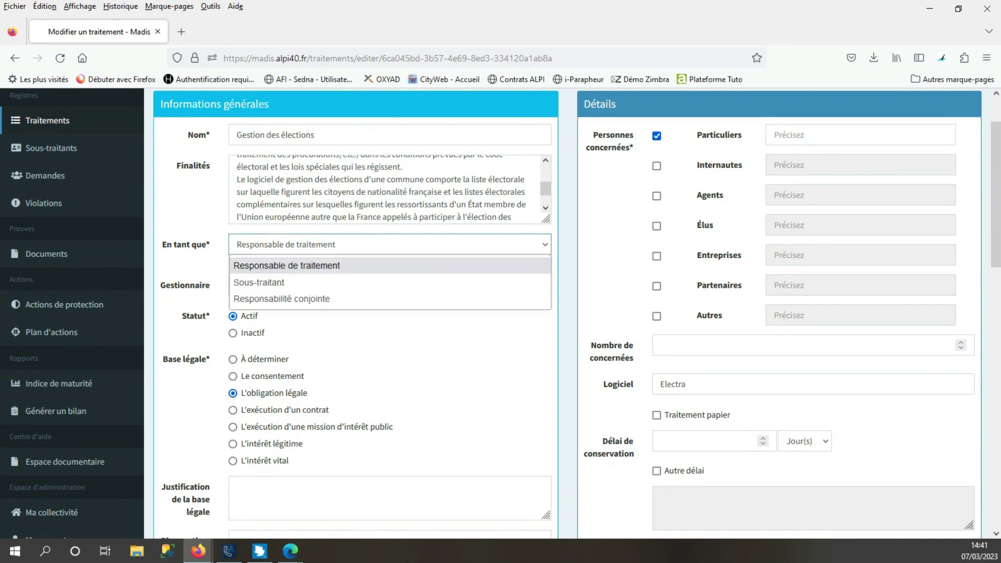
pyautogui.press('Escape')
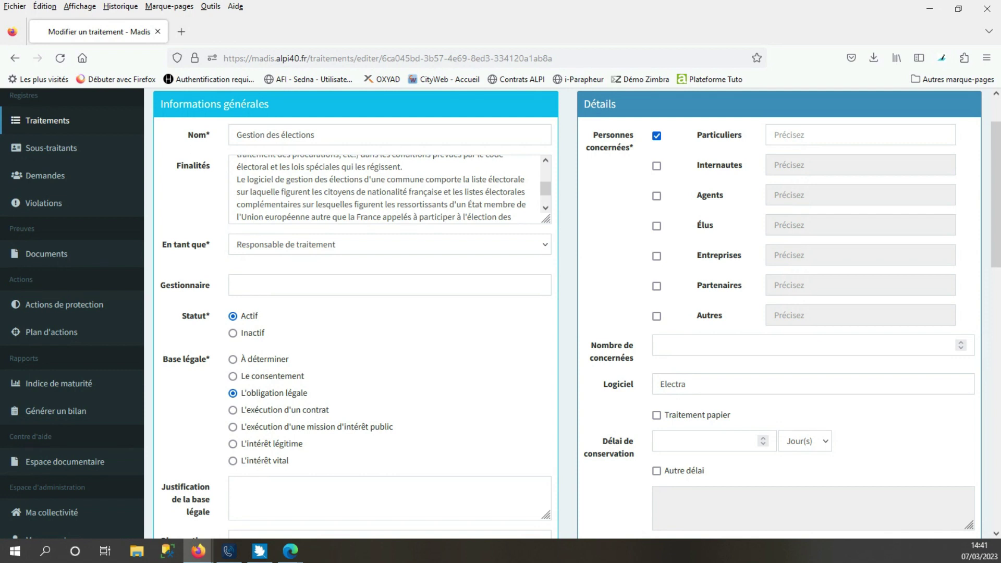
pyautogui.scroll(-2, 500, 313)
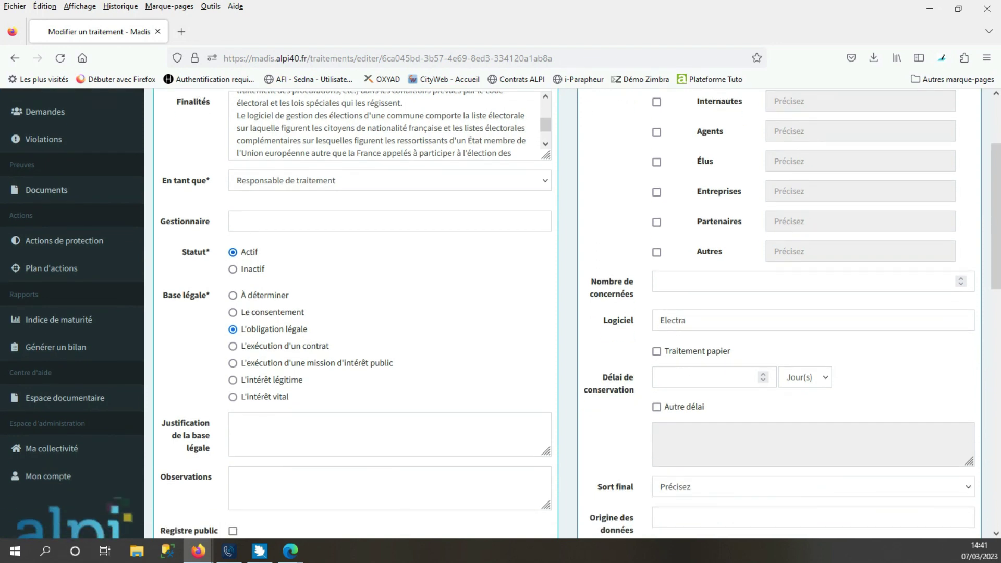
pyautogui.scroll(-4, 501, 312)
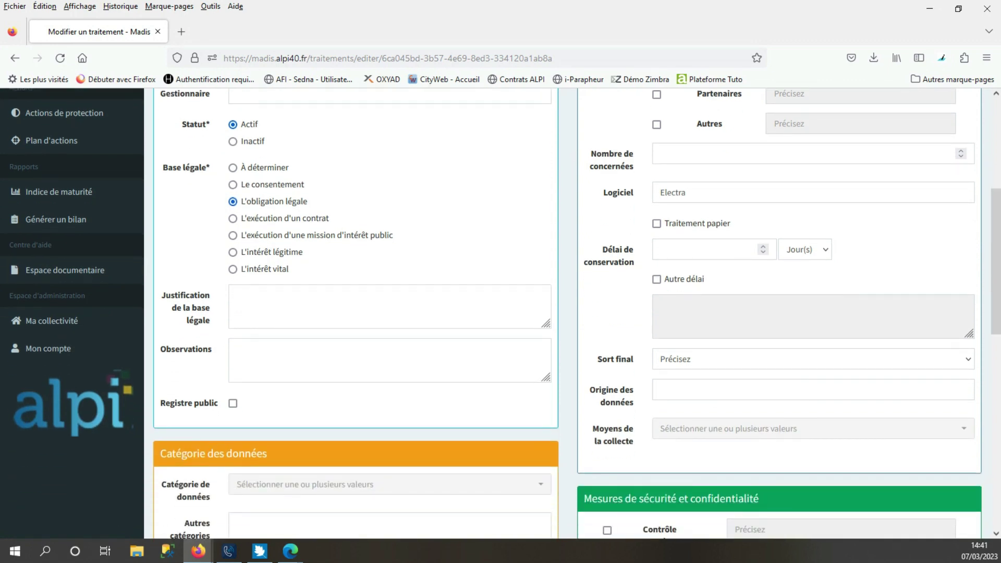
# Review the remaining sections of the "Gestion des élections" form, from Base légale and Délai de conservation down to Traitement spécifique
pyautogui.scroll(-2, 500, 313)
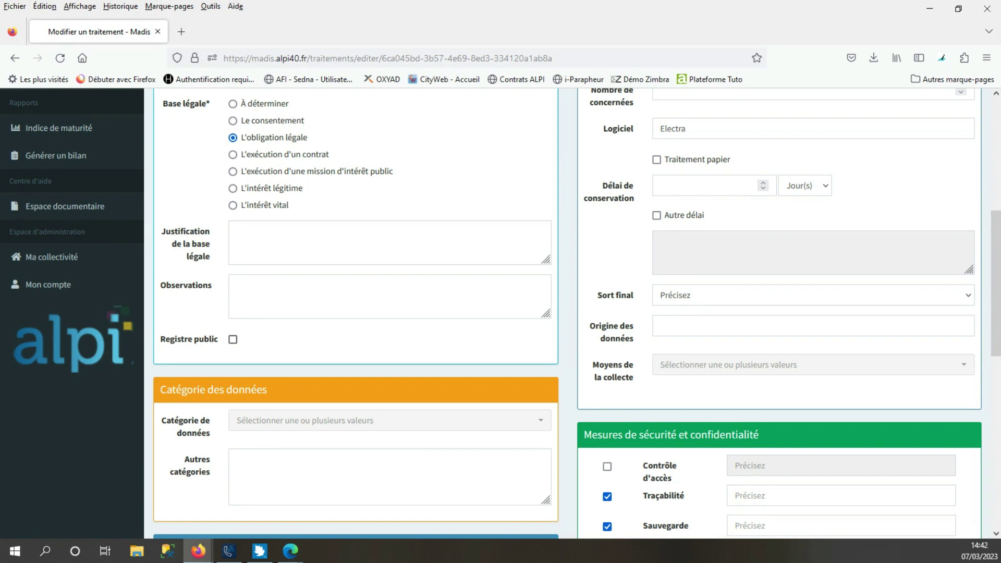
pyautogui.scroll(-2, 500, 313)
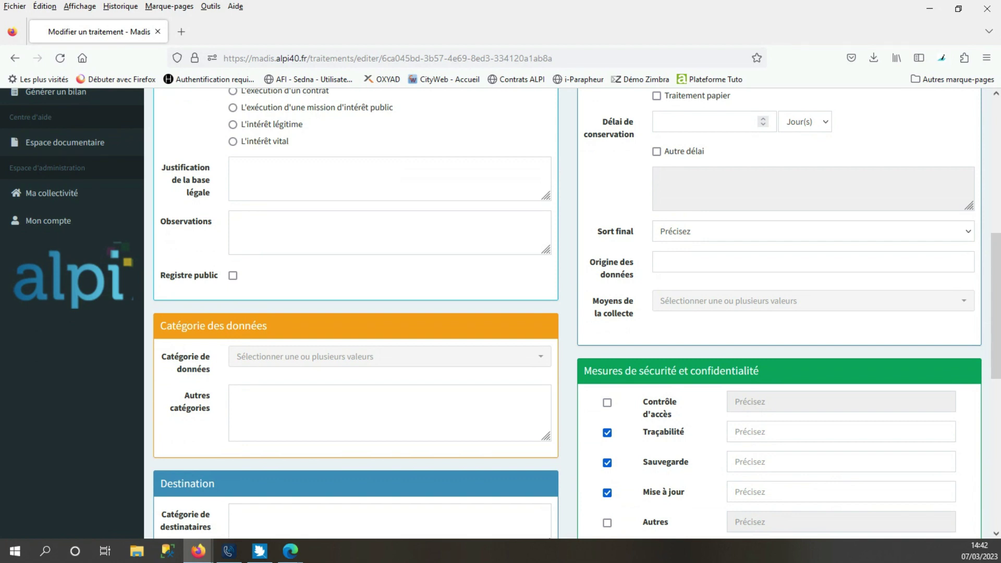
pyautogui.scroll(-4, 501, 313)
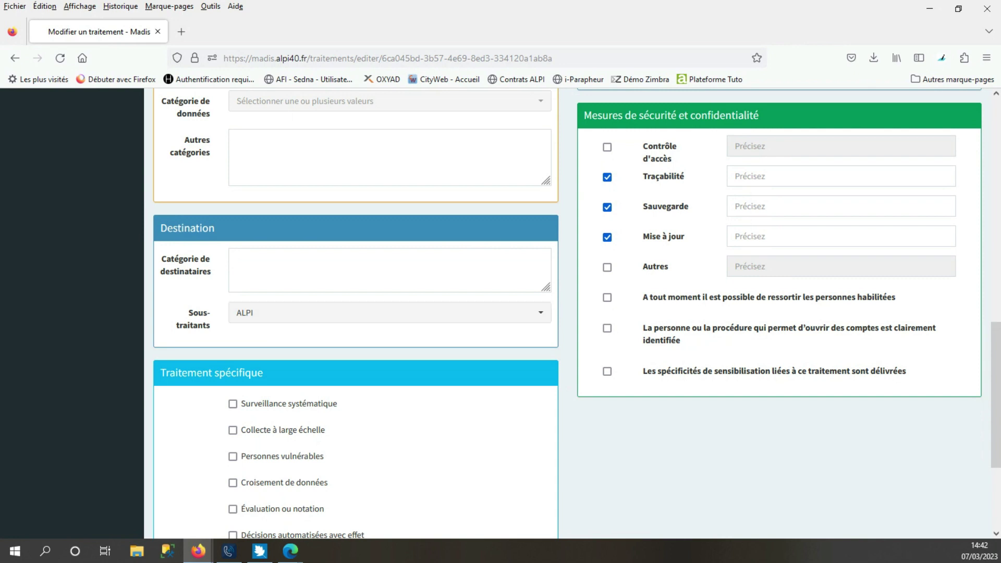
pyautogui.scroll(10, 279, 318)
pyautogui.scroll(4, 52, 211)
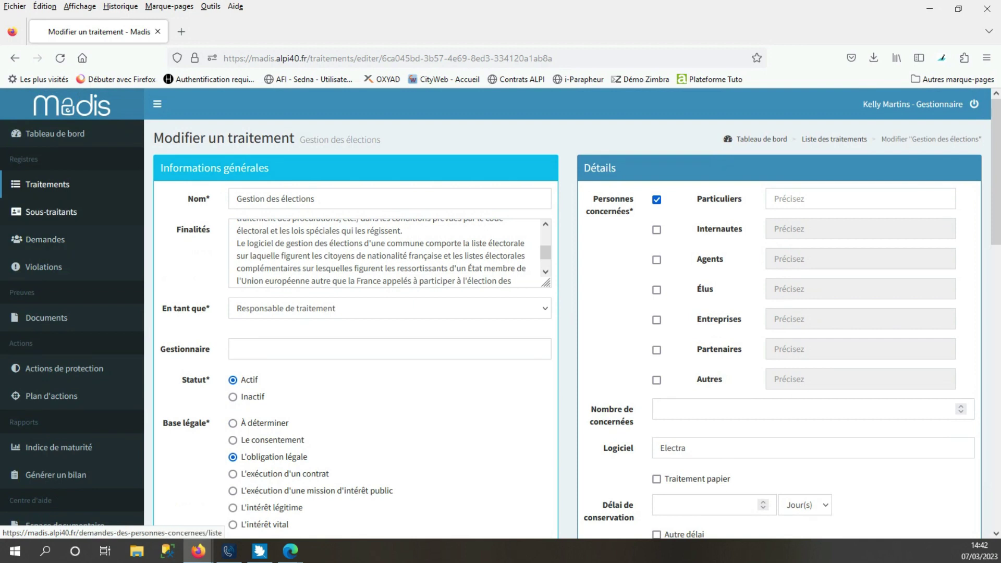
pyautogui.scroll(-15, 52, 212)
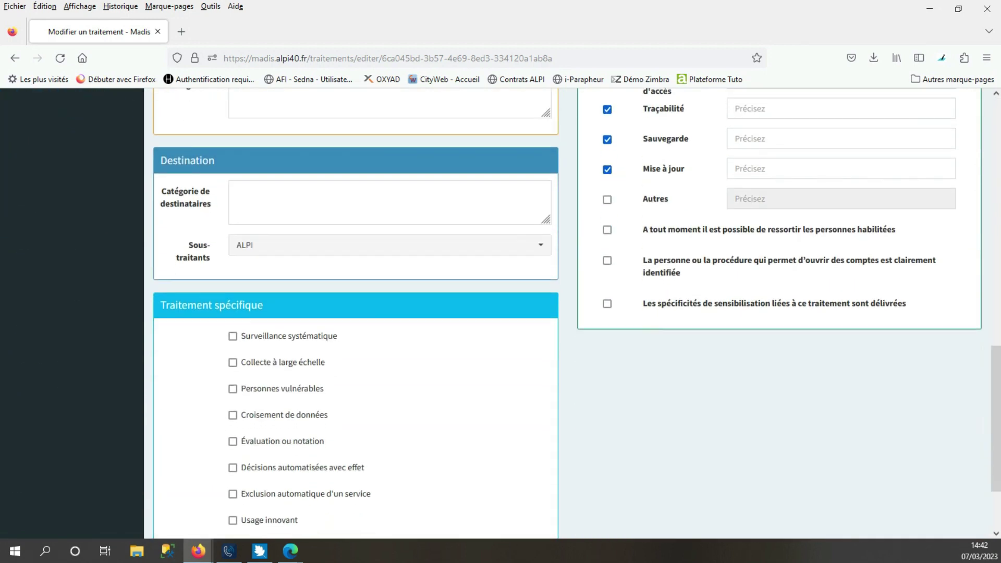
pyautogui.scroll(-1, 52, 212)
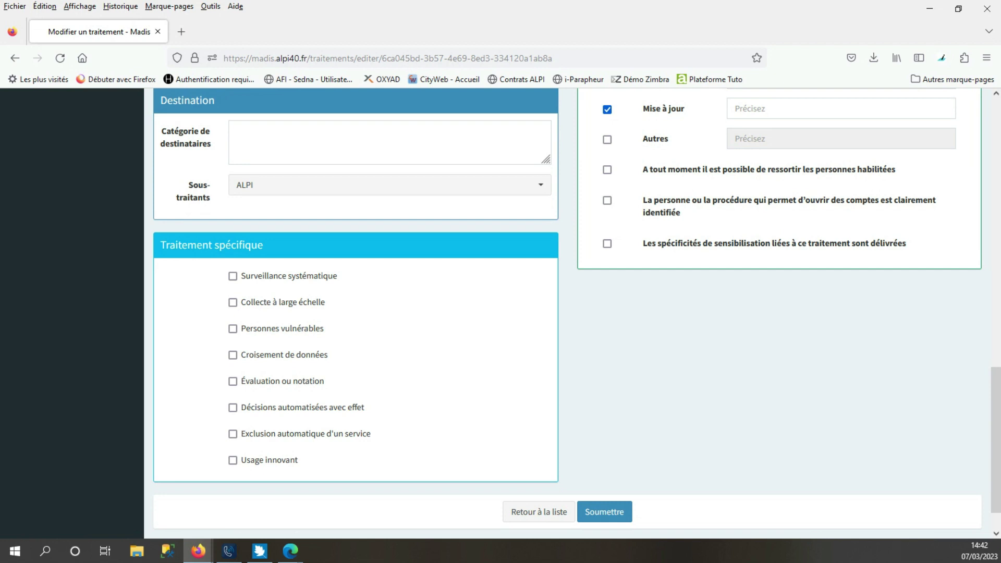
# Recheck the "Gestion des élections" form from Informations générales through Mesures de sécurité et confidentialité and submit it
pyautogui.scroll(15, 573, 313)
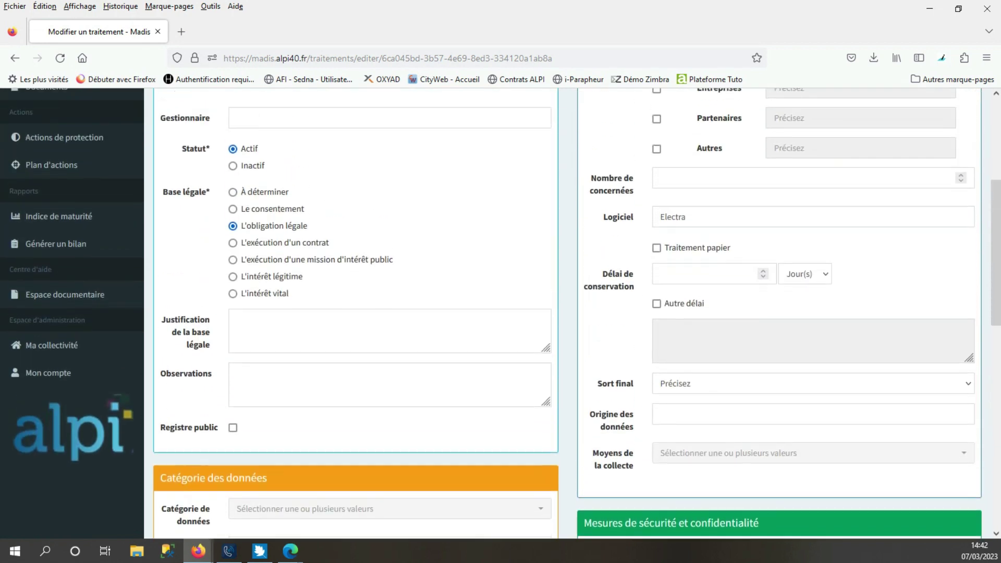
pyautogui.scroll(3, 572, 313)
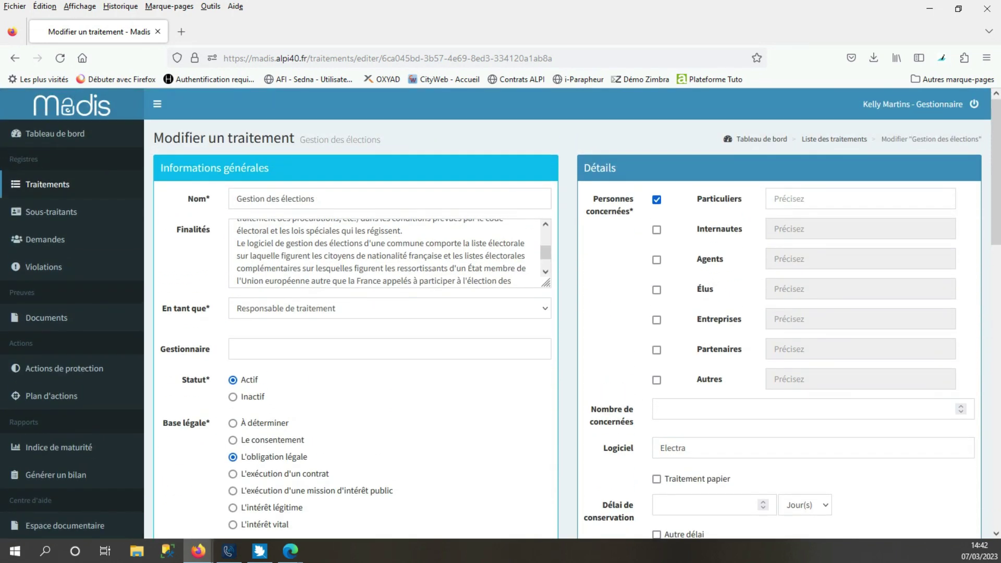
pyautogui.scroll(-5, 573, 313)
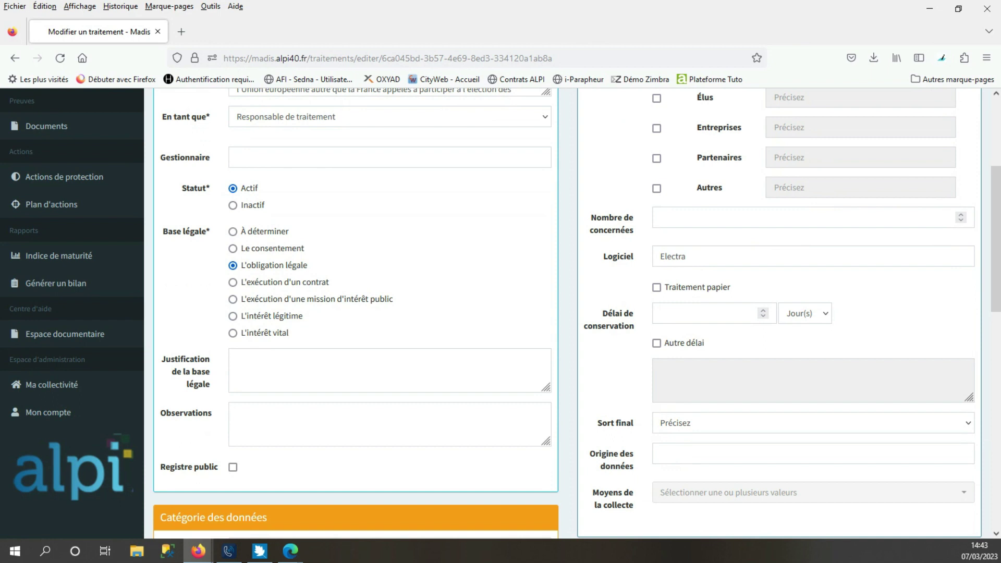
pyautogui.scroll(-2, 573, 313)
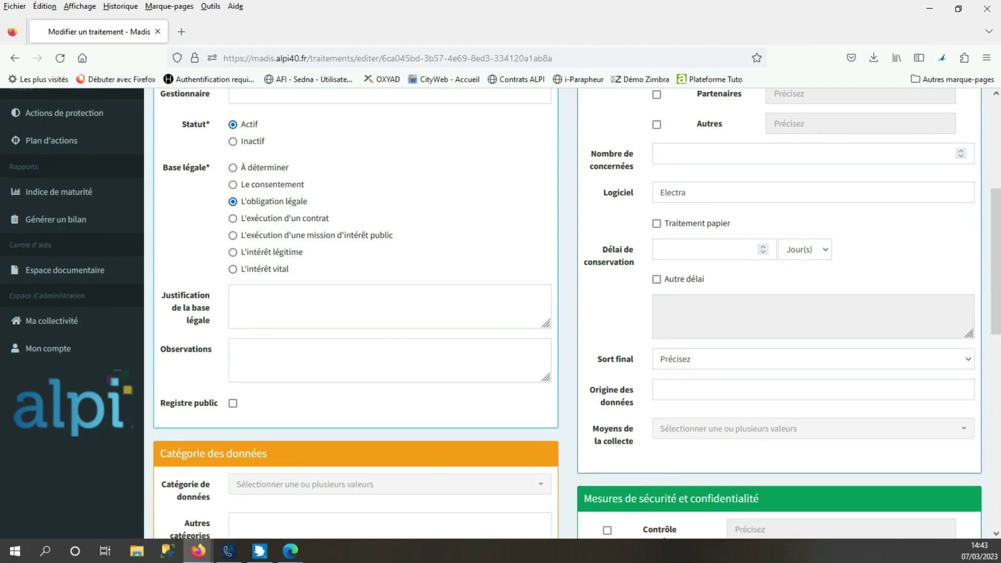
pyautogui.scroll(-2, 573, 313)
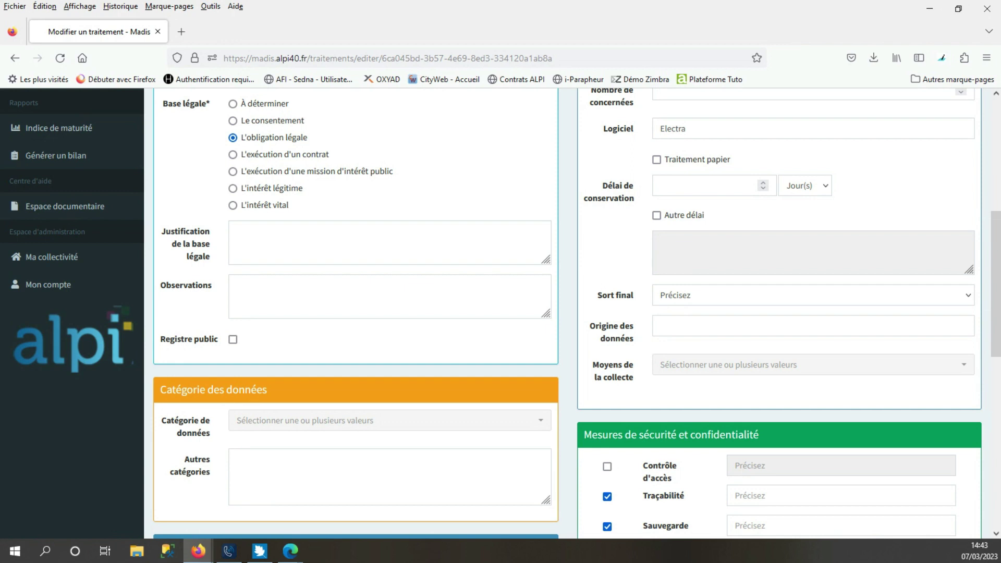
pyautogui.scroll(-2, 573, 313)
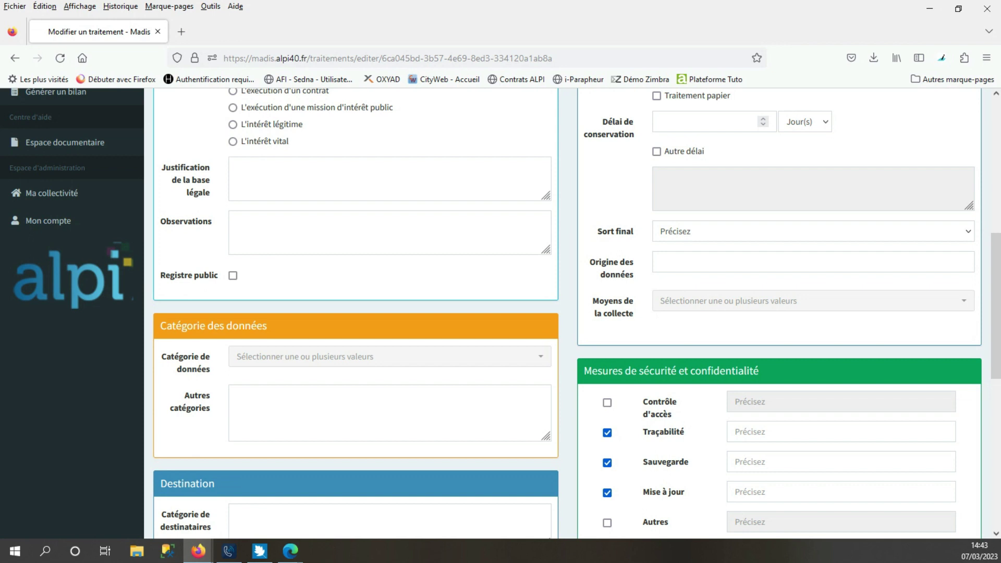
pyautogui.scroll(-10, 572, 313)
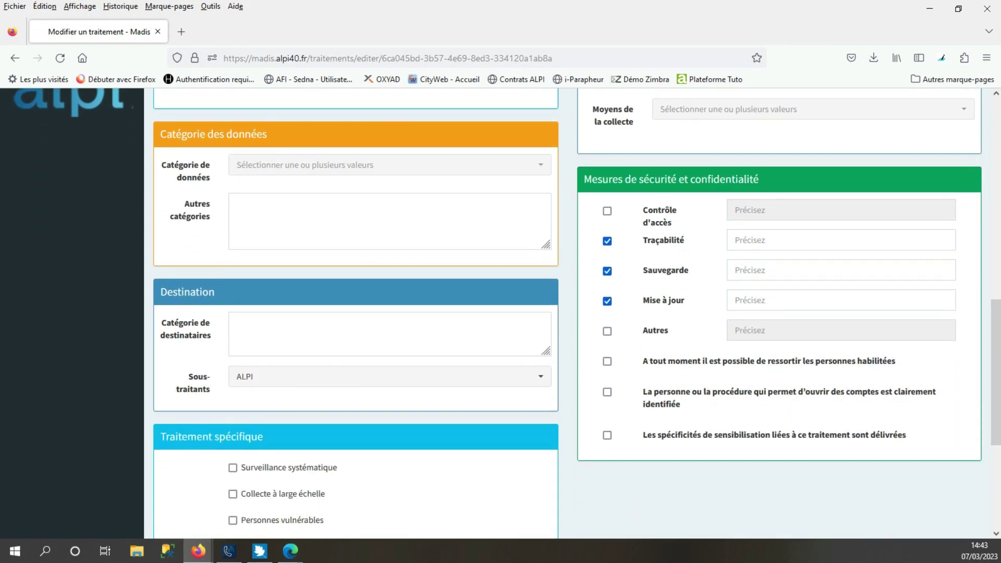
pyautogui.scroll(-1, 573, 313)
pyautogui.click(604, 468)
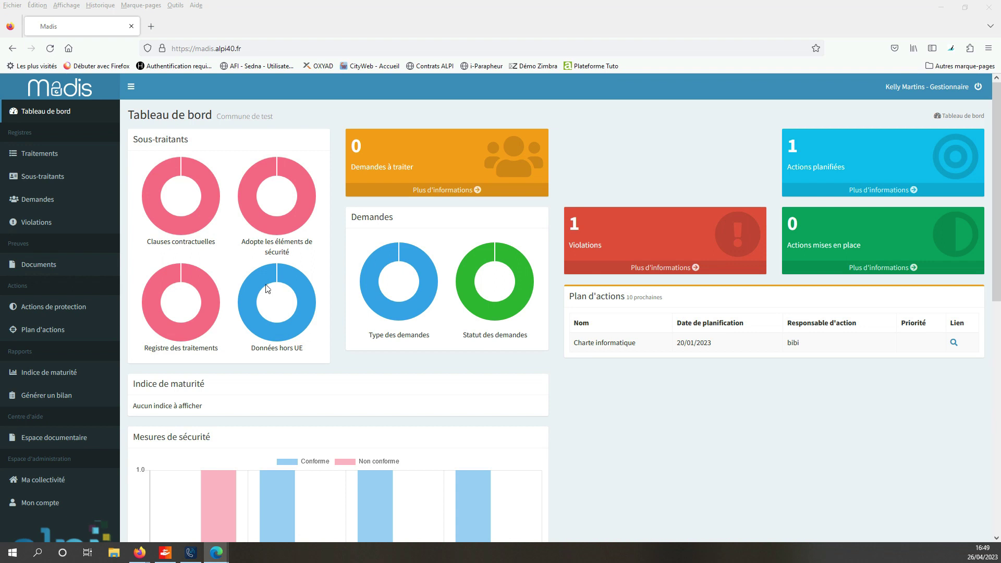
# Create a new subcontractor named "Alpi 3" in the Sous-traitants register and submit it
pyautogui.click(64, 177)
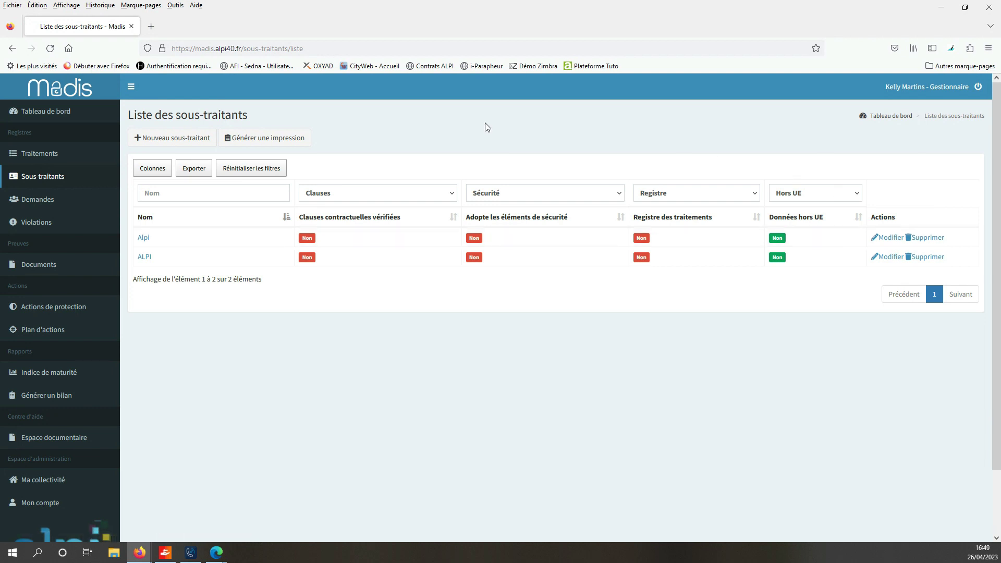
pyautogui.click(183, 142)
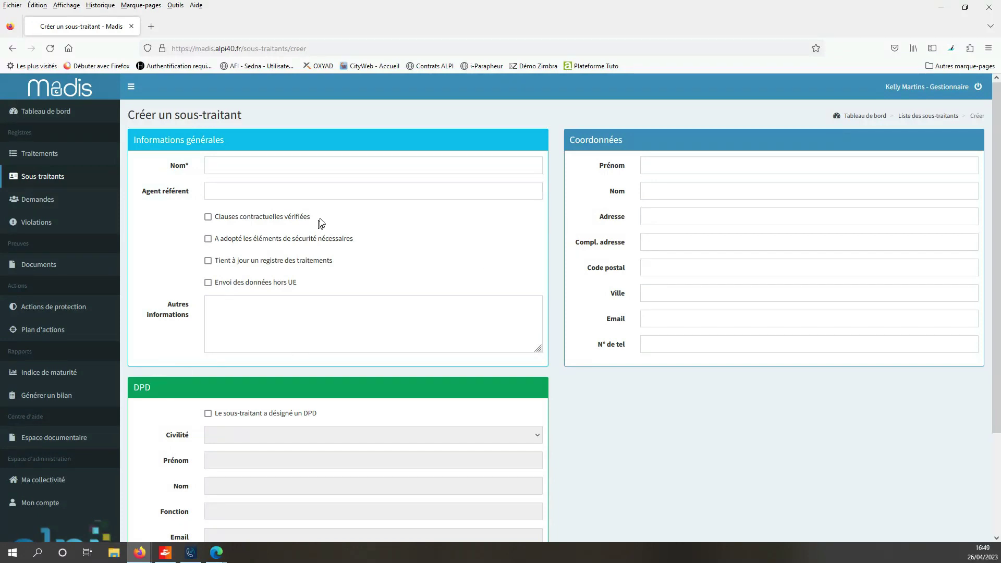
pyautogui.click(297, 172)
pyautogui.write('Alpi 3')
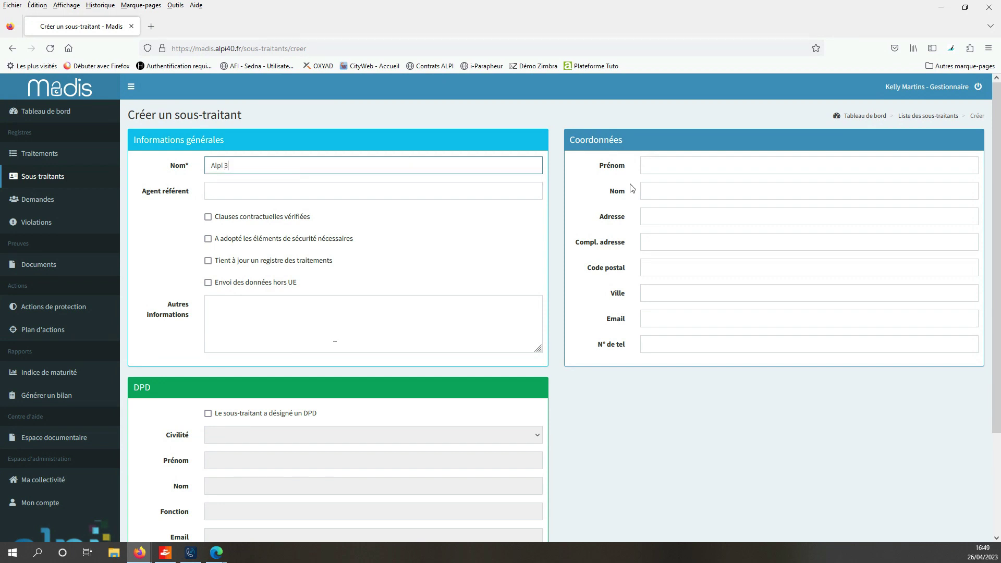
pyautogui.scroll(-3, 993, 201)
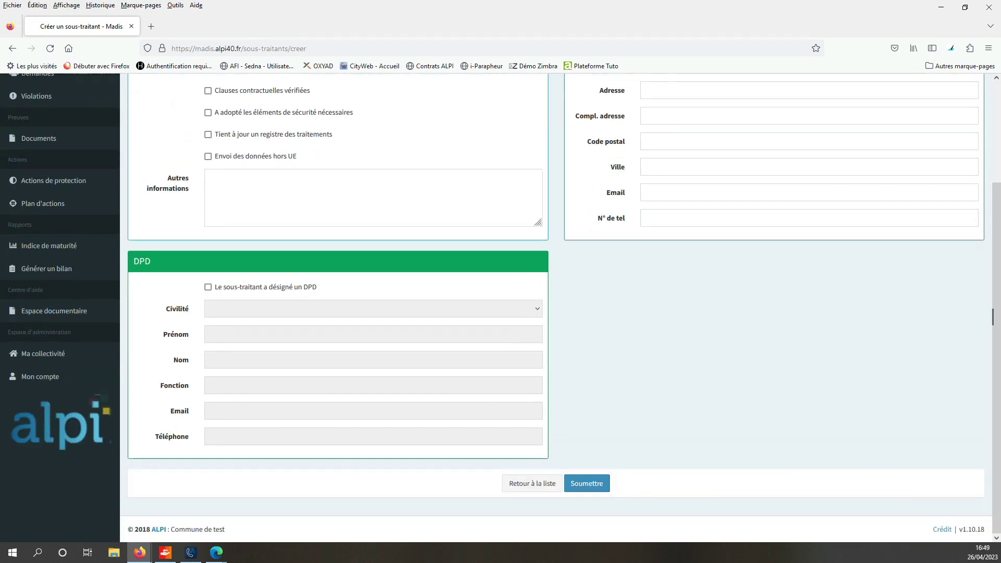
pyautogui.click(593, 482)
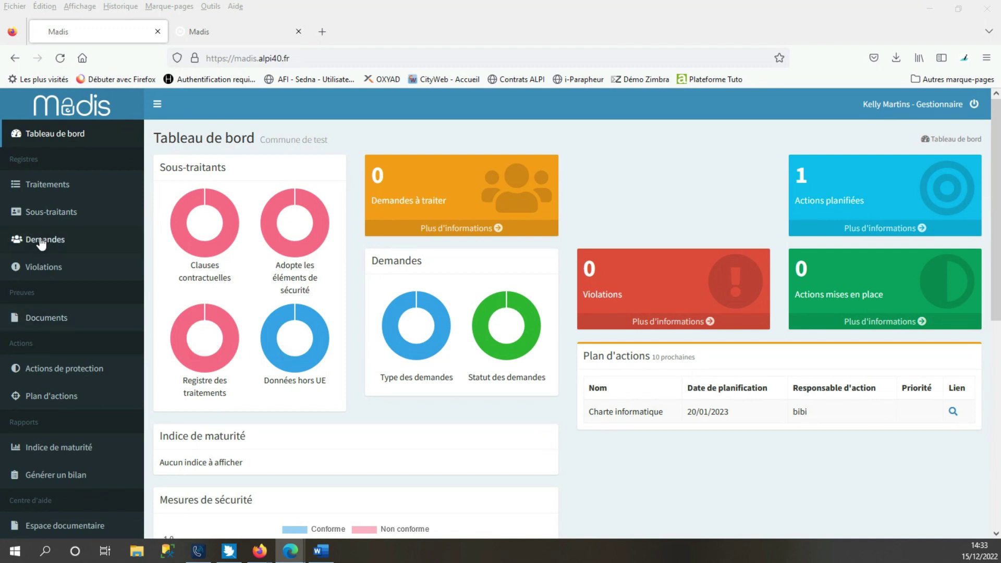
# Open the existing Rectifier des données request in the Demandes register, review its sections, and return to the list without submitting
pyautogui.click(52, 252)
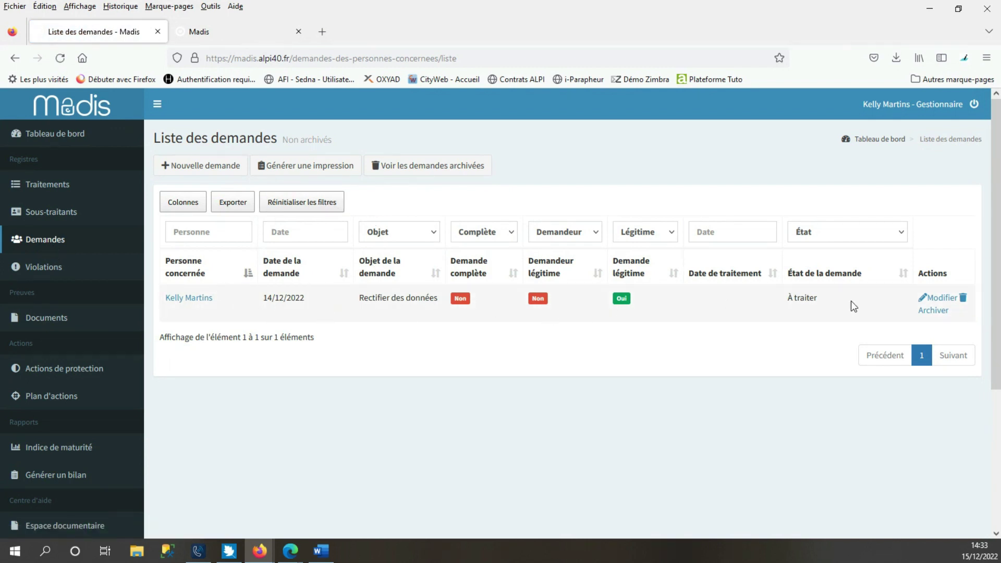
pyautogui.click(941, 300)
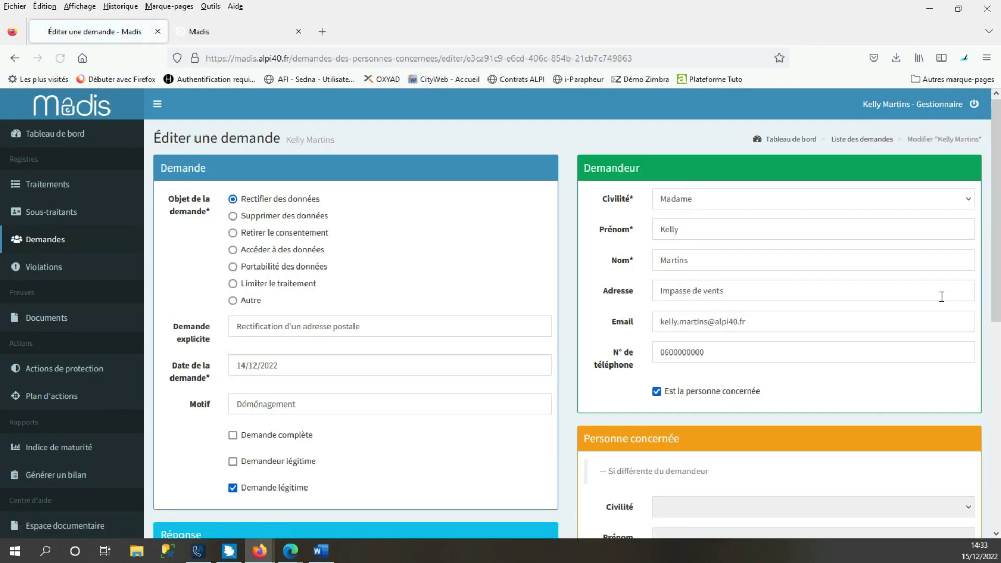
pyautogui.scroll(-5, 504, 252)
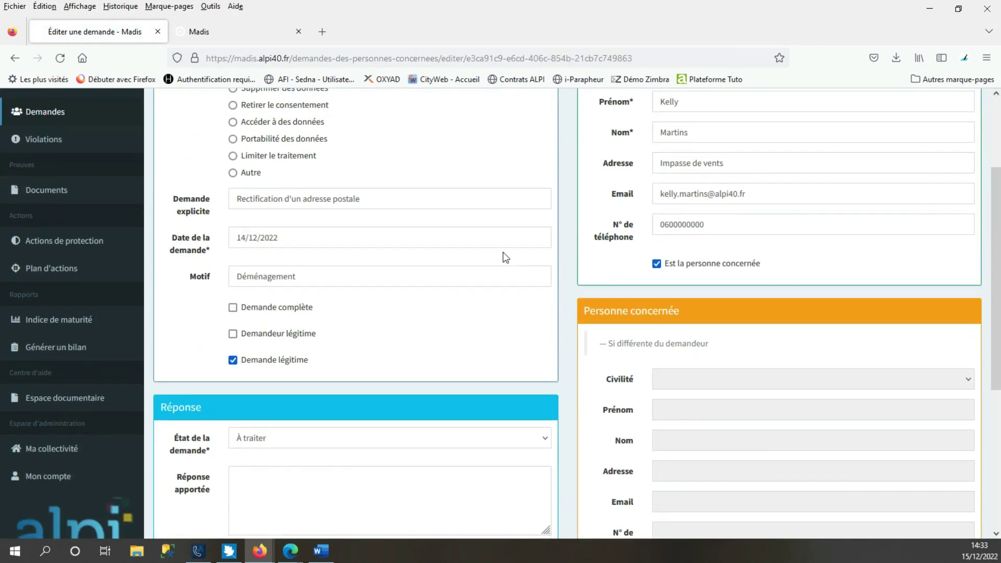
pyautogui.scroll(-3, 504, 254)
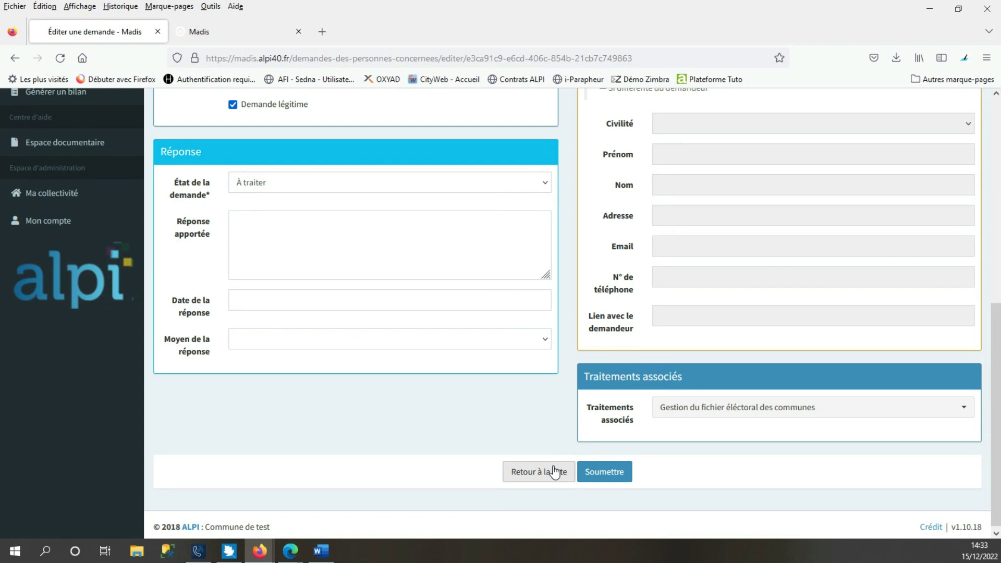
pyautogui.click(549, 478)
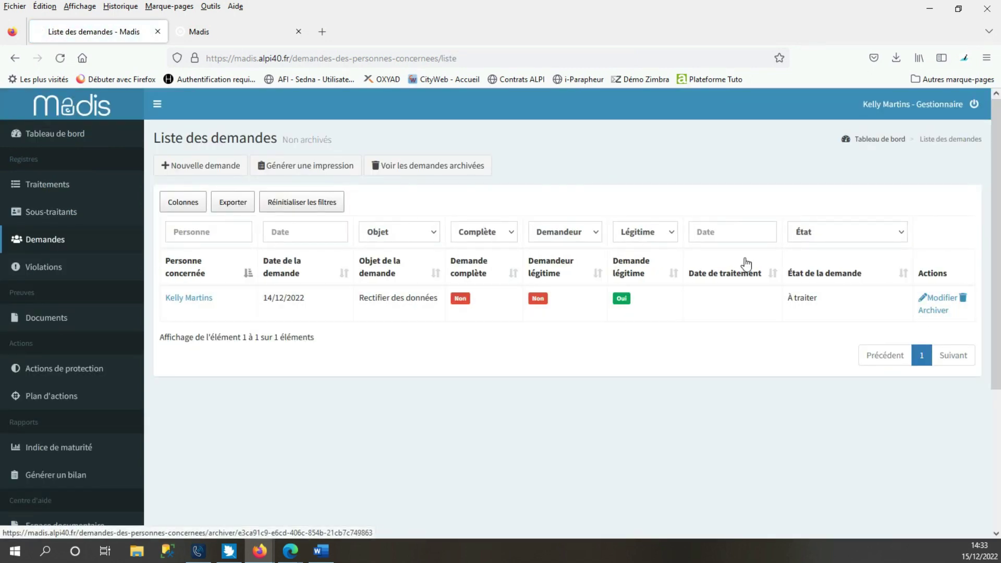
# Open a blank new request form, review its sections down to Traitements associés, and go back to the Demandes register without submitting
pyautogui.click(184, 168)
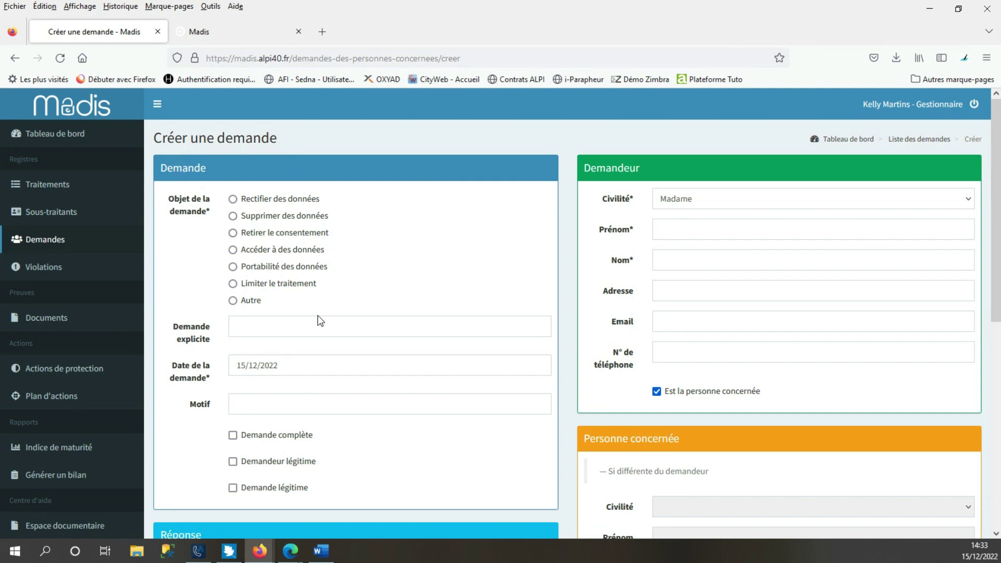
pyautogui.scroll(-3, 704, 342)
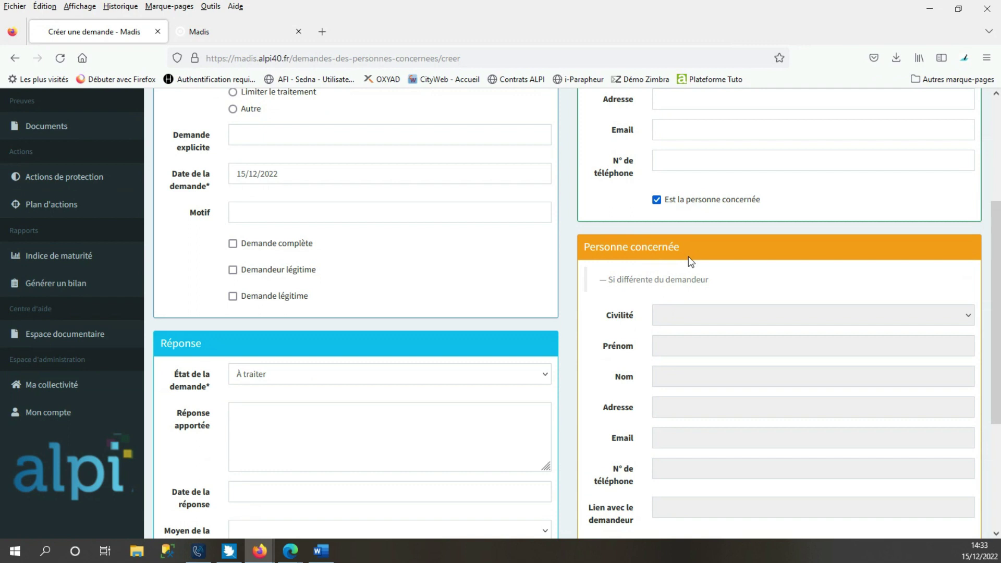
pyautogui.scroll(-3, 689, 260)
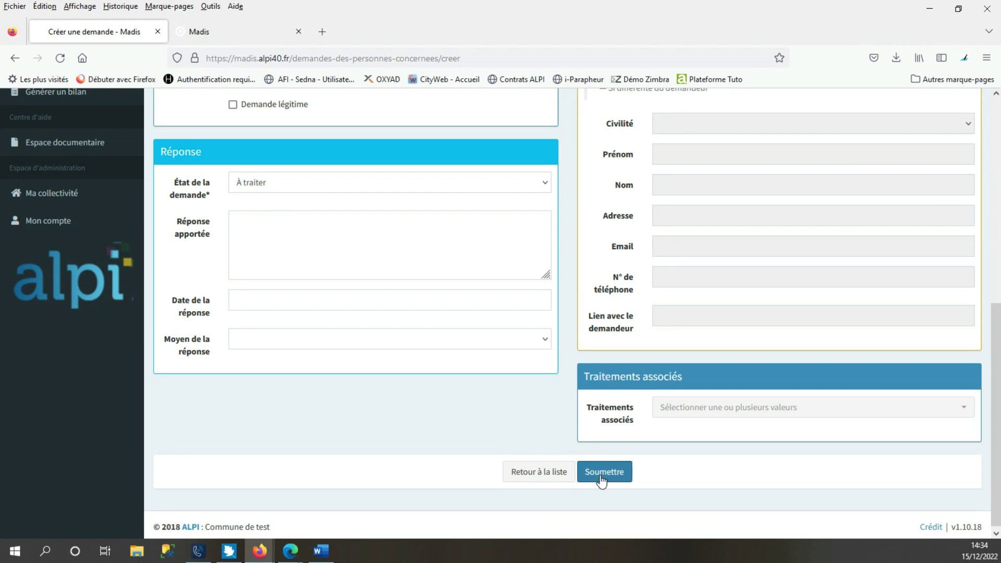
pyautogui.scroll(6, 588, 451)
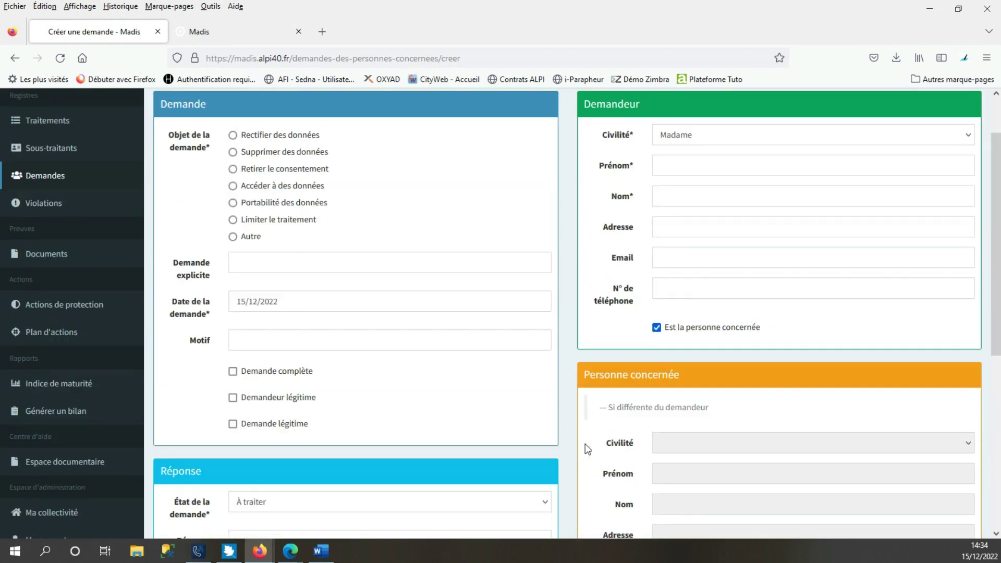
pyautogui.scroll(1, 588, 450)
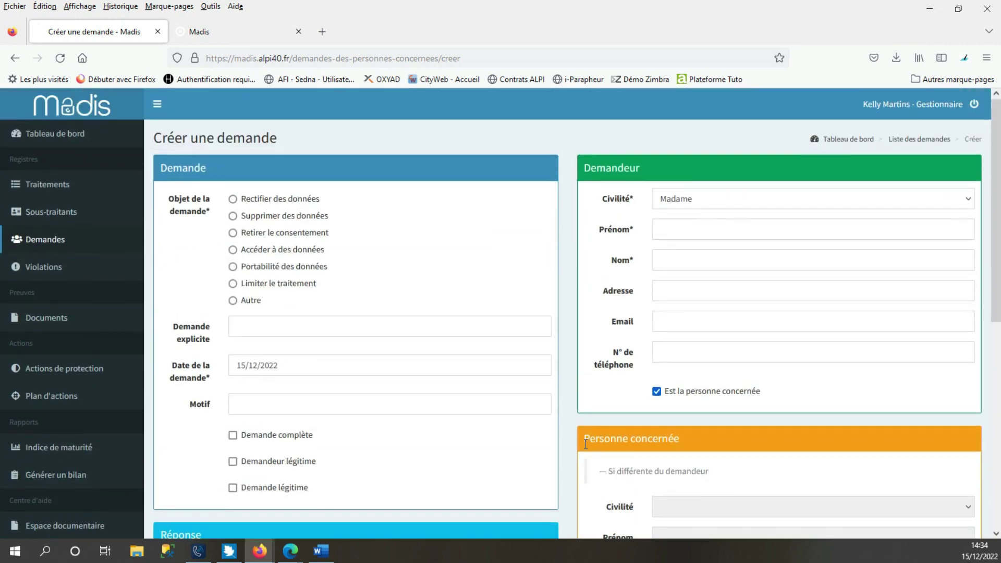
pyautogui.click(52, 239)
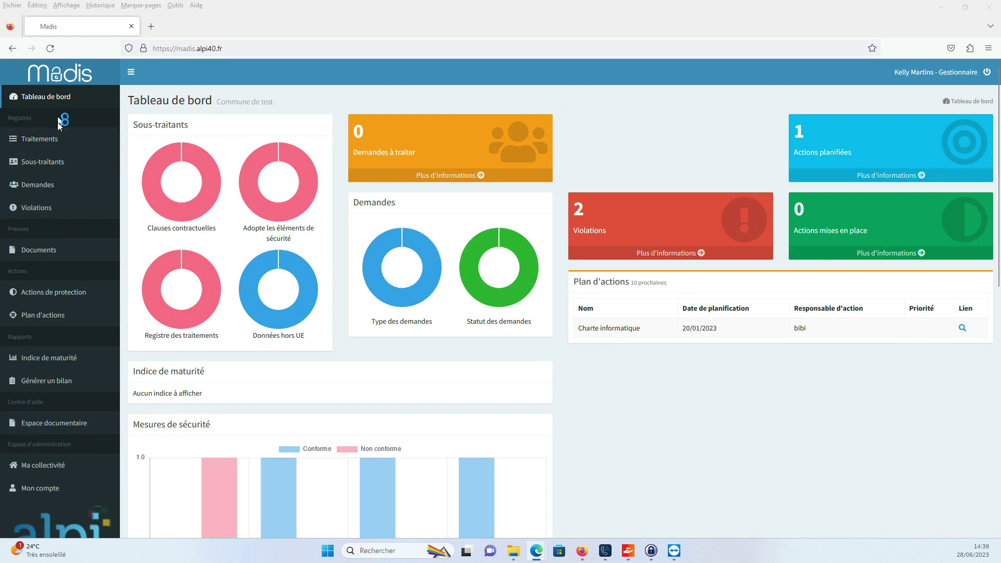
# Start a new record in the Violations register, marked as still ongoing, with nature Perte de la confidentialité and origin Equipement perdu ou volé
pyautogui.click(45, 208)
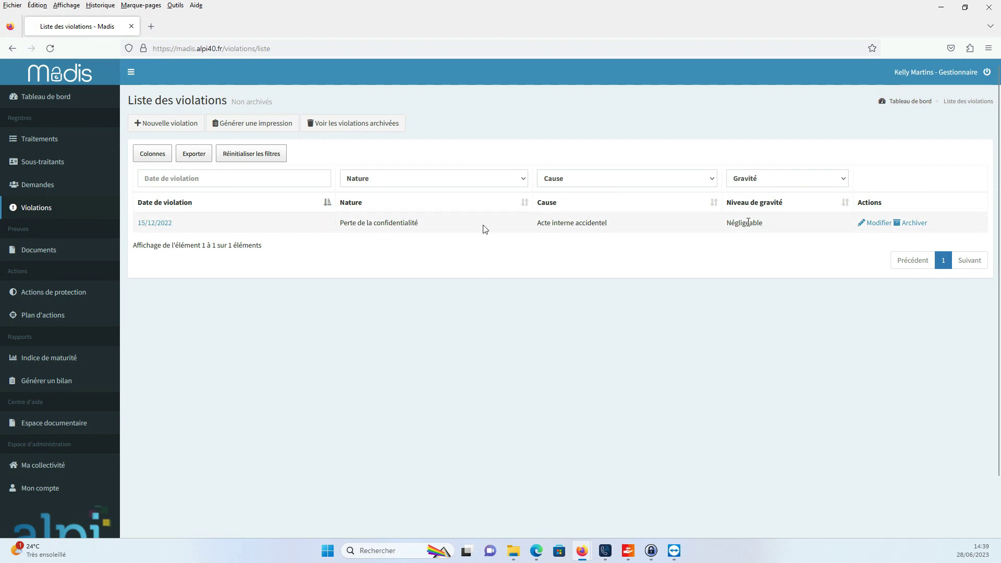
pyautogui.click(176, 130)
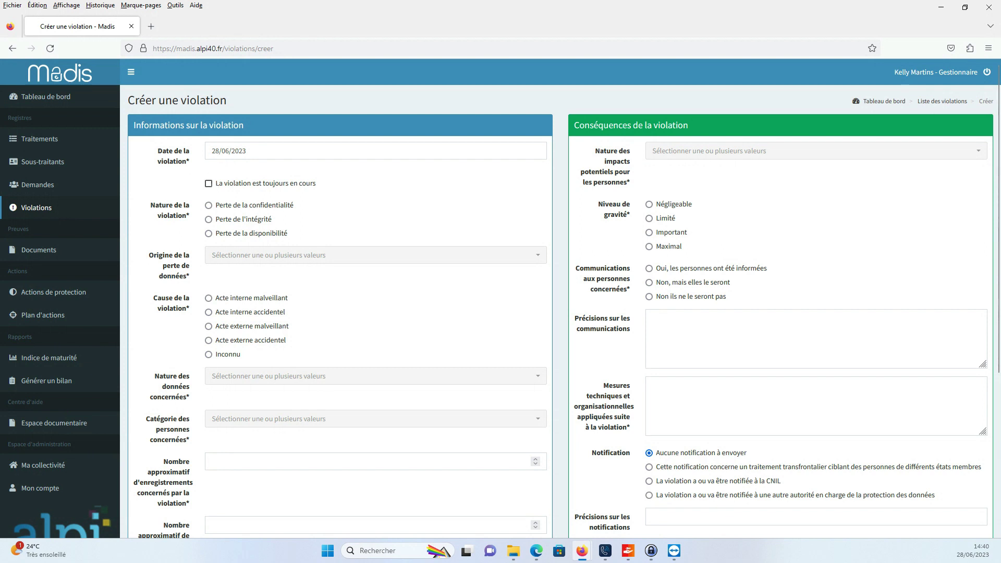
pyautogui.click(209, 205)
pyautogui.scroll(-2, 187, 225)
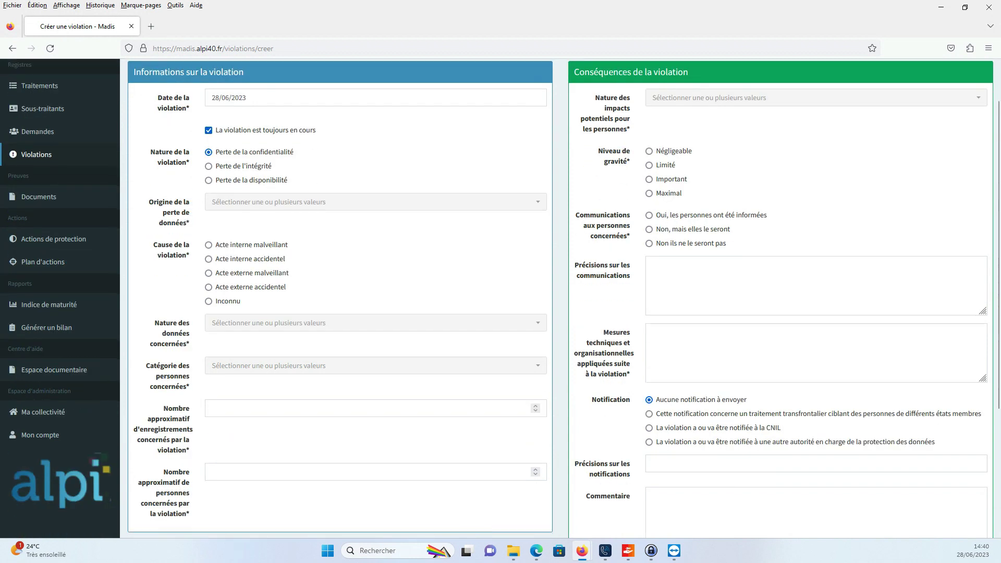
pyautogui.click(235, 210)
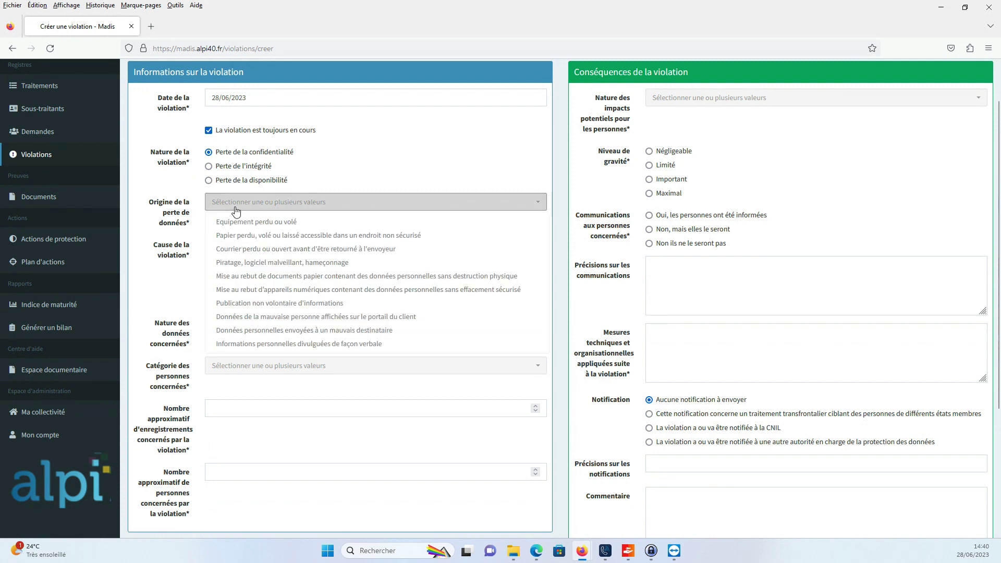
pyautogui.click(274, 224)
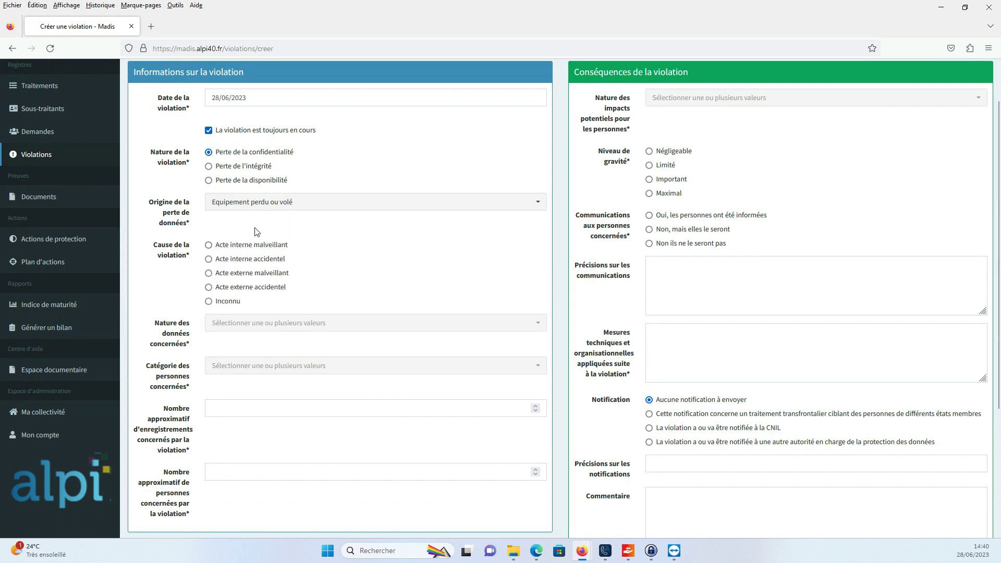
# Set the violation's cause to Acte externe malveillant and its affected data to État civil, NIR and Données de santé
pyautogui.click(209, 273)
pyautogui.scroll(-1, 407, 281)
pyautogui.scroll(-1, 407, 281)
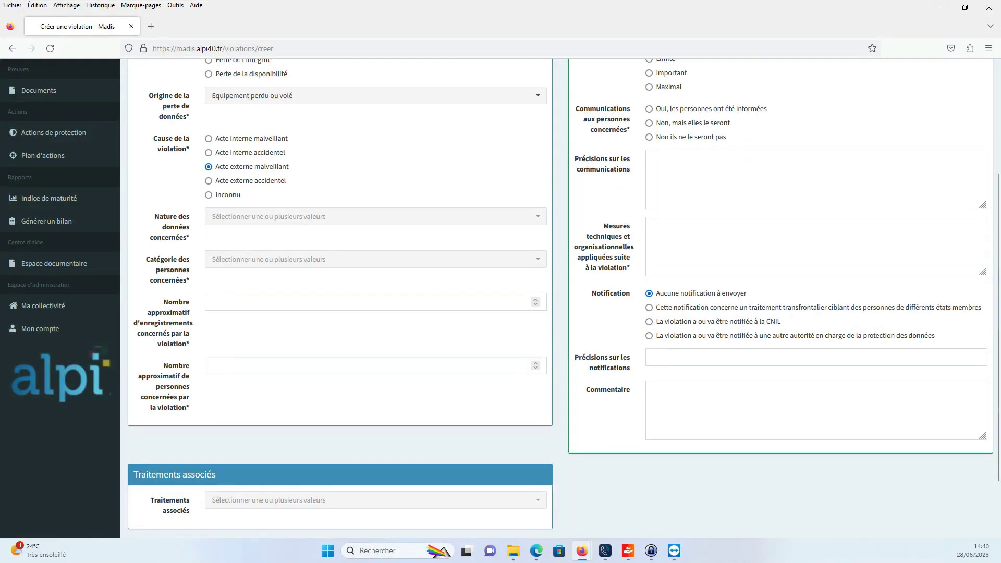
pyautogui.click(261, 220)
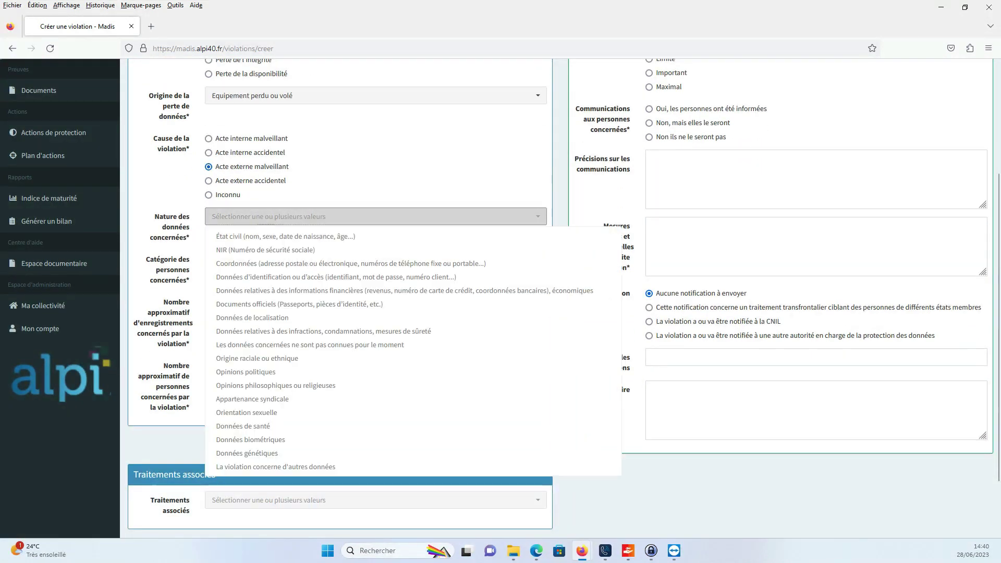
pyautogui.click(276, 240)
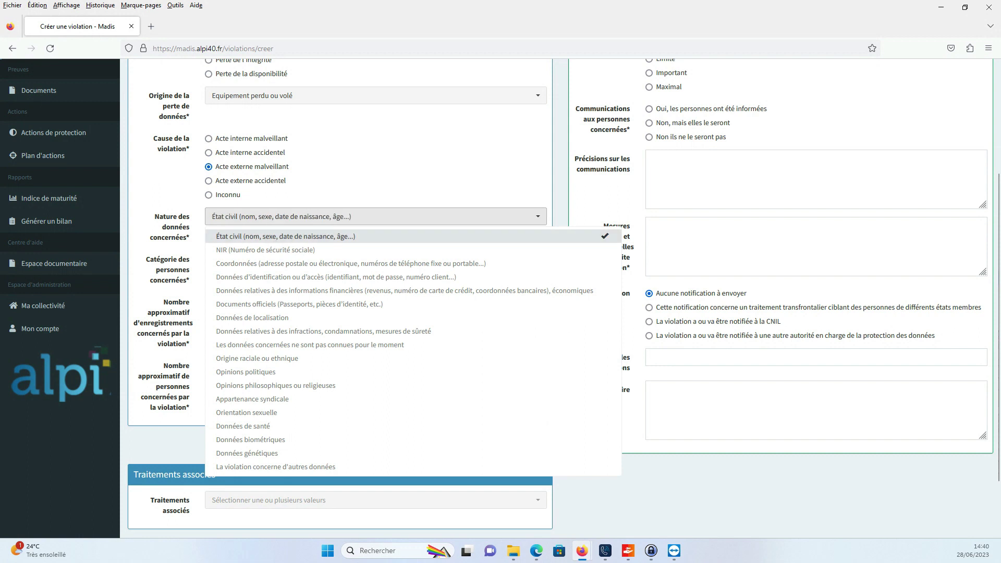
pyautogui.click(271, 250)
pyautogui.click(271, 427)
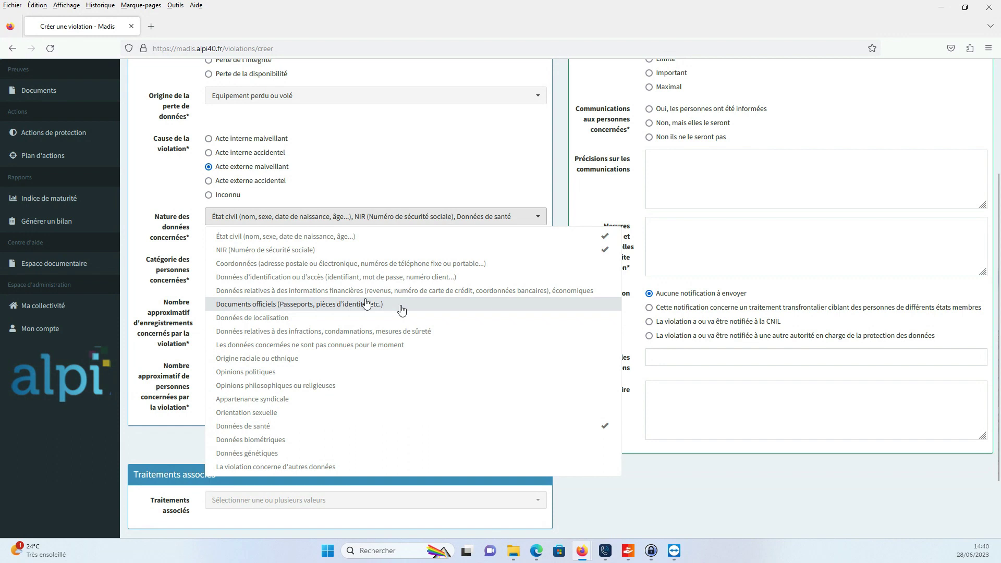
pyautogui.click(198, 240)
# Choose Étudiants / élèves, Mineurs and Personnes vulnérables as the categories of people concerned by the violation
pyautogui.scroll(-1, 205, 267)
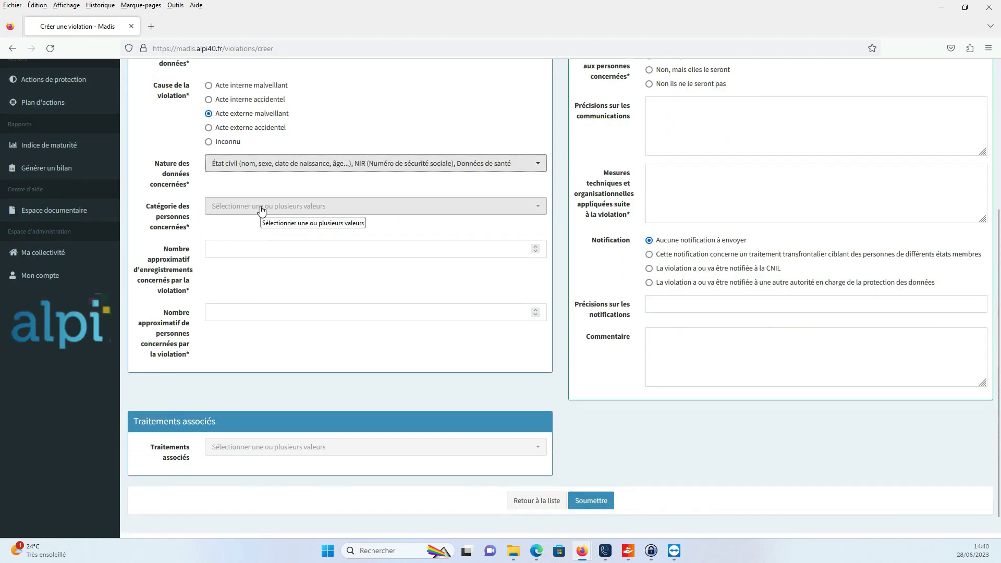
pyautogui.click(261, 211)
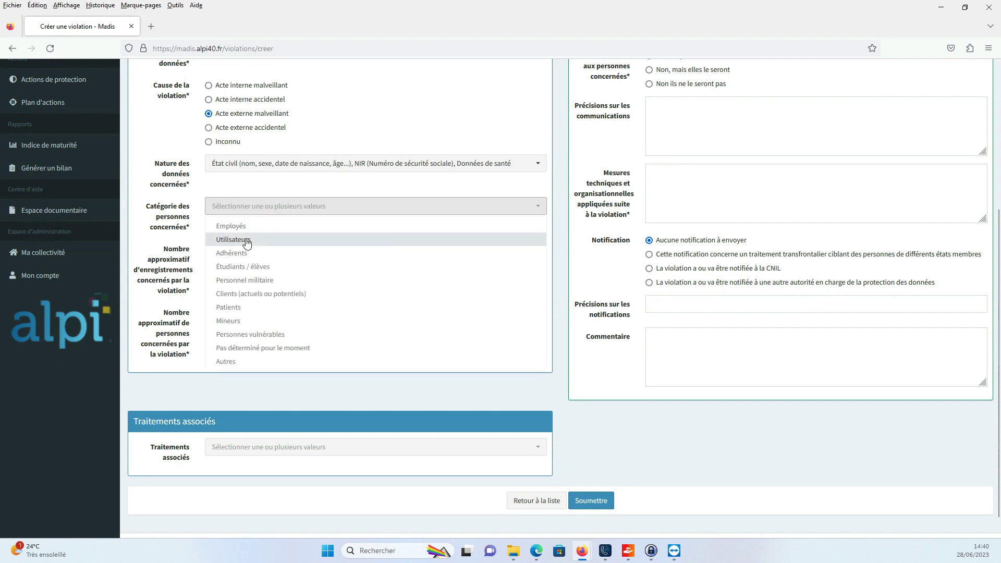
pyautogui.click(243, 268)
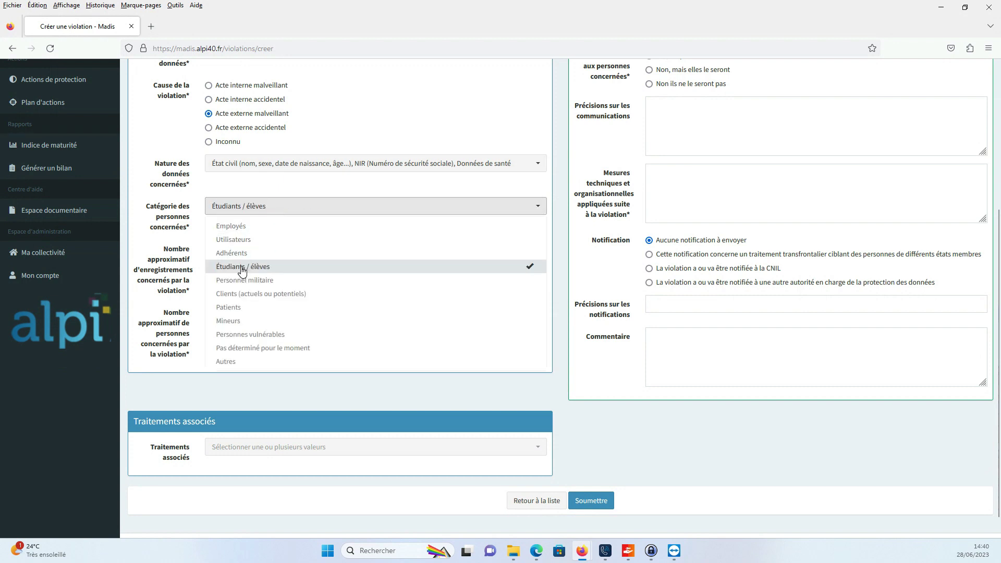
pyautogui.click(254, 322)
pyautogui.click(264, 334)
# Enter 50 as the approximate number of affected records and 10 as the approximate number of people concerned
pyautogui.click(197, 251)
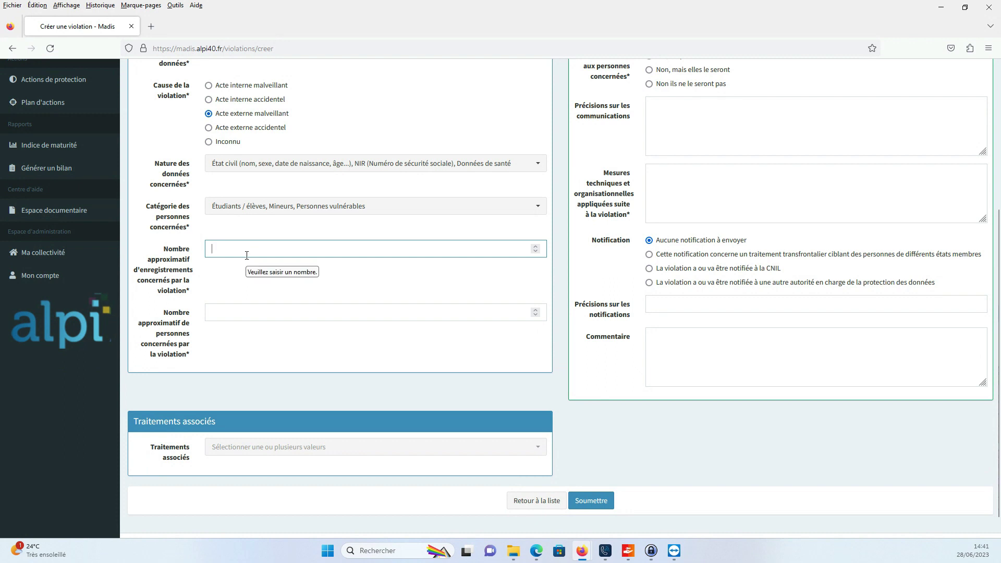
pyautogui.write('50')
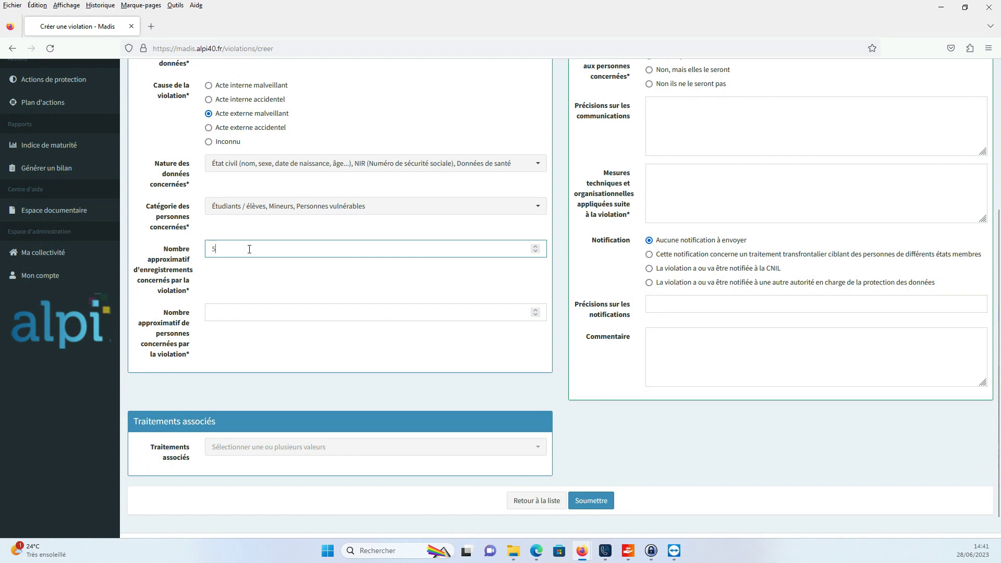
pyautogui.click(246, 288)
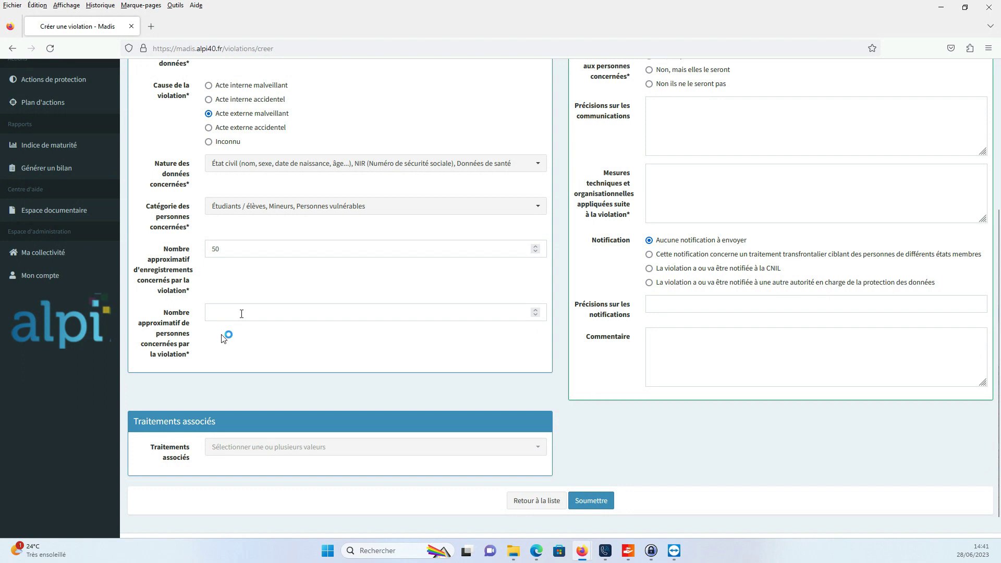
pyautogui.click(241, 314)
pyautogui.write('10')
pyautogui.press('Return')
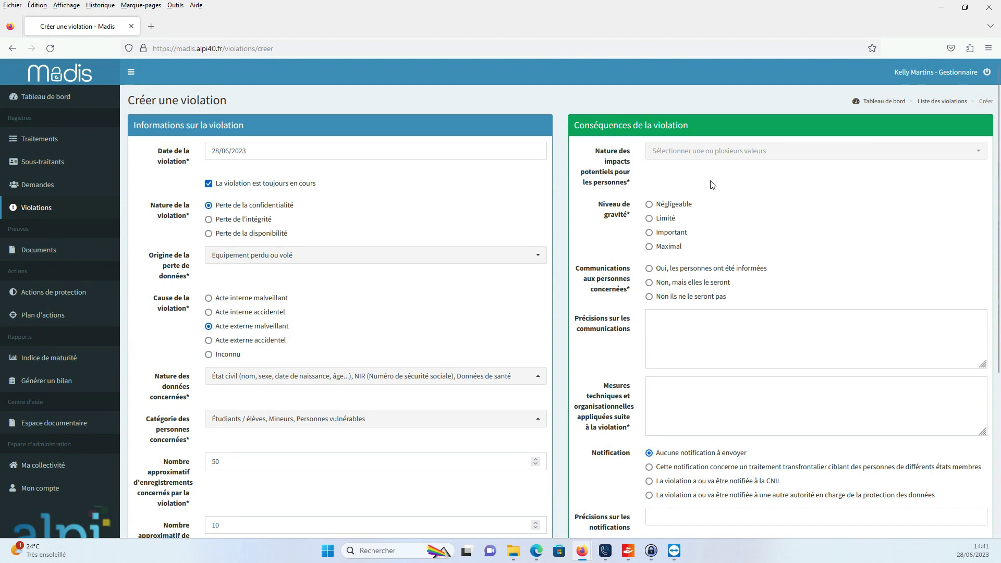
# Set the potential impacts to Perte de contrôle sur leurs données personnelles, Vol d'identité and Fraude, with severity level Limité
pyautogui.click(669, 159)
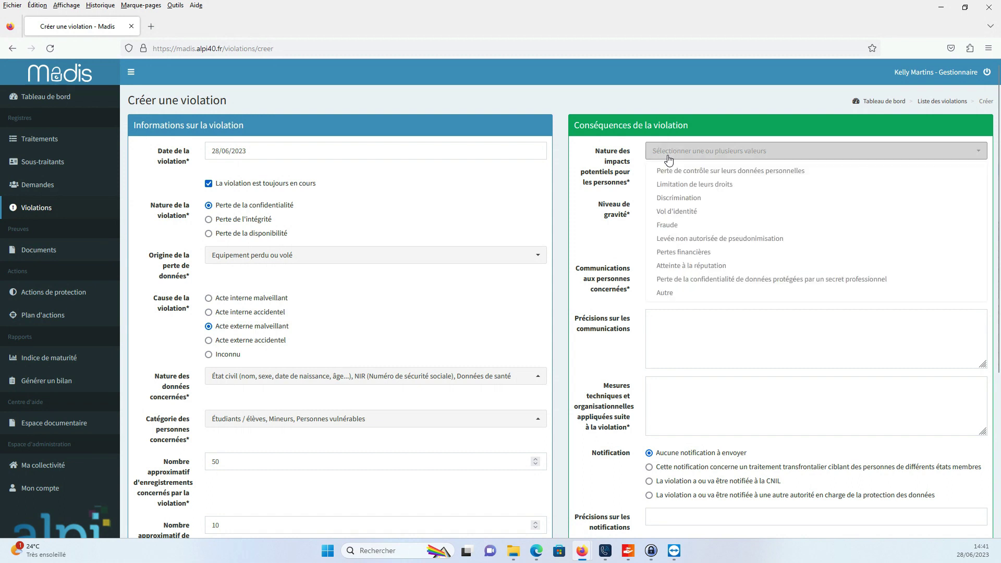
pyautogui.click(696, 172)
pyautogui.click(709, 216)
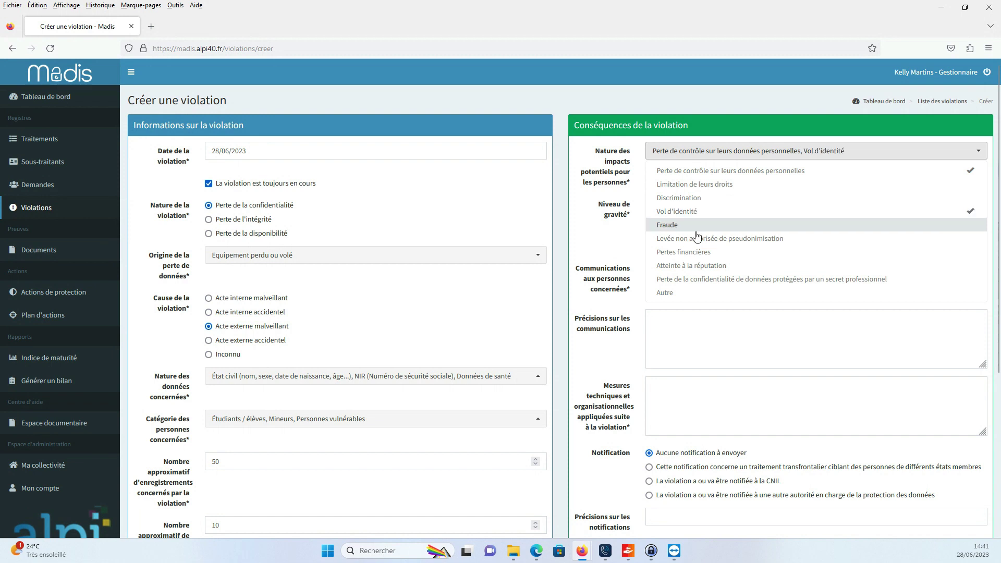
pyautogui.click(698, 226)
pyautogui.click(640, 244)
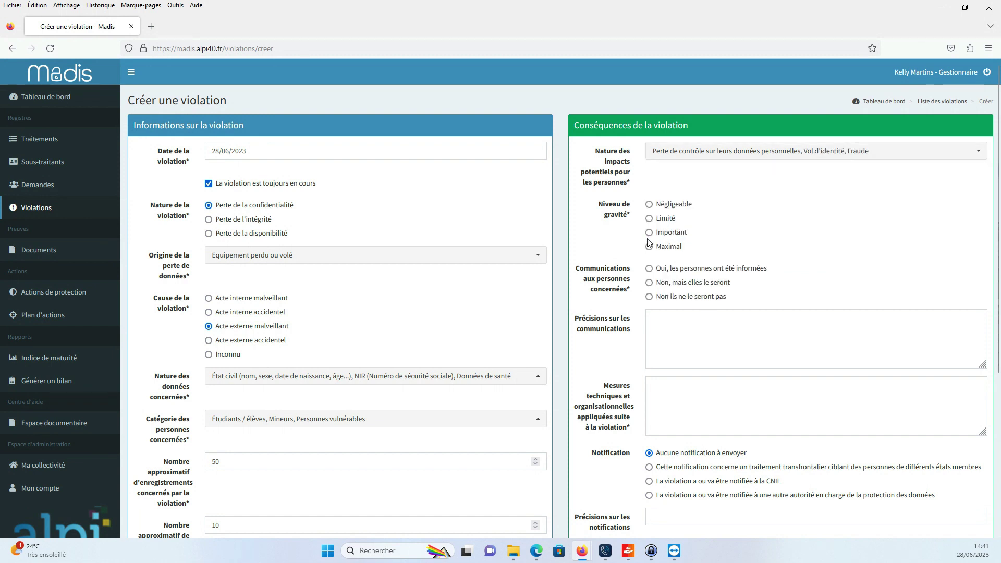
pyautogui.scroll(-2, 634, 167)
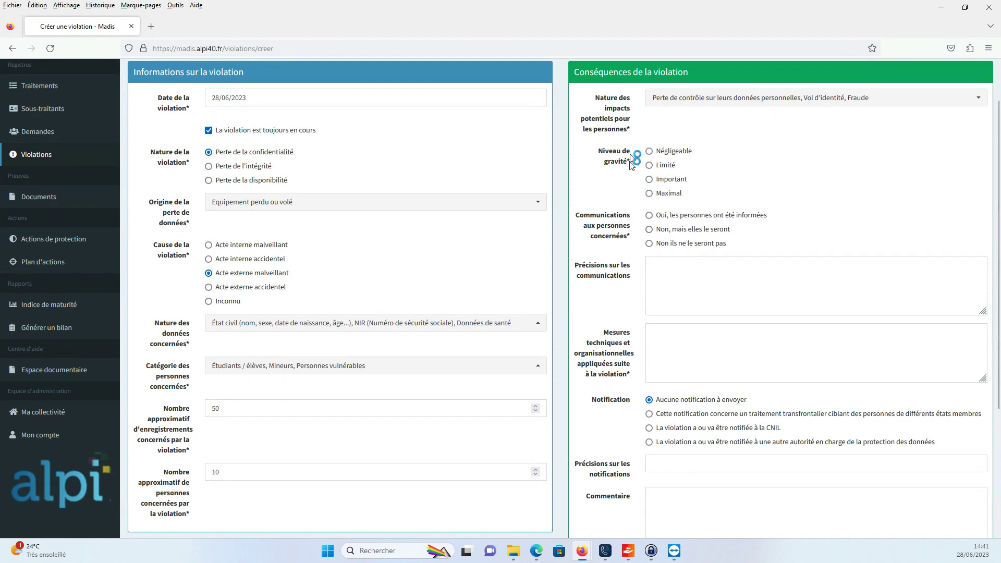
pyautogui.click(649, 165)
# Record that the people concerned were informed, with "Envoi d'e-Mail" as the communication details
pyautogui.scroll(-2, 634, 185)
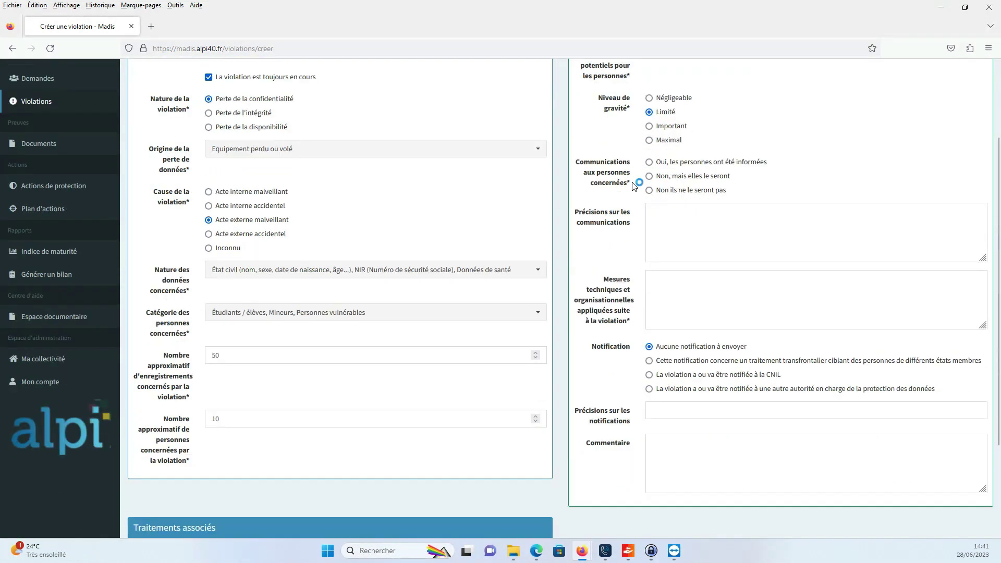
pyautogui.click(649, 162)
pyautogui.click(678, 214)
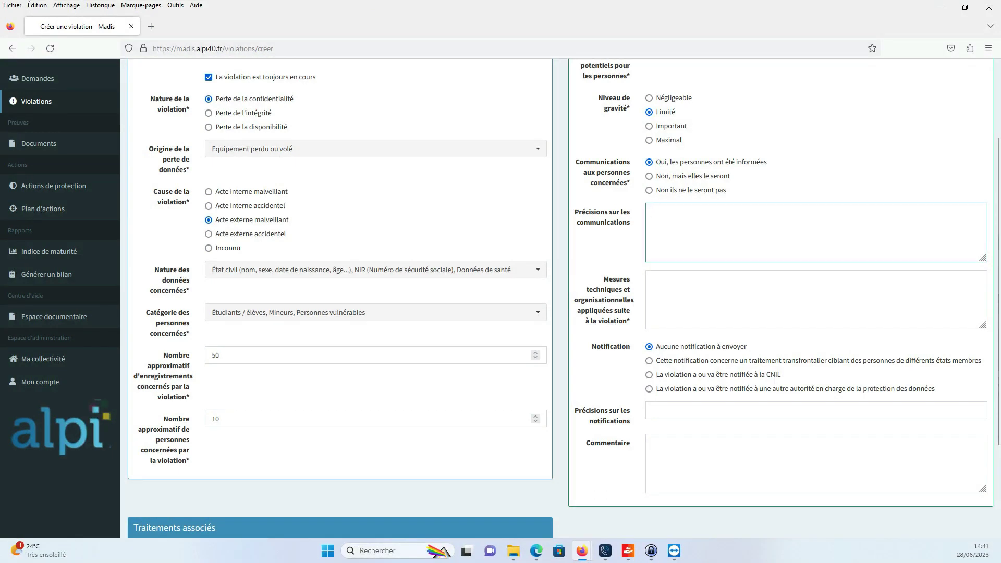
pyautogui.write('Envoi')
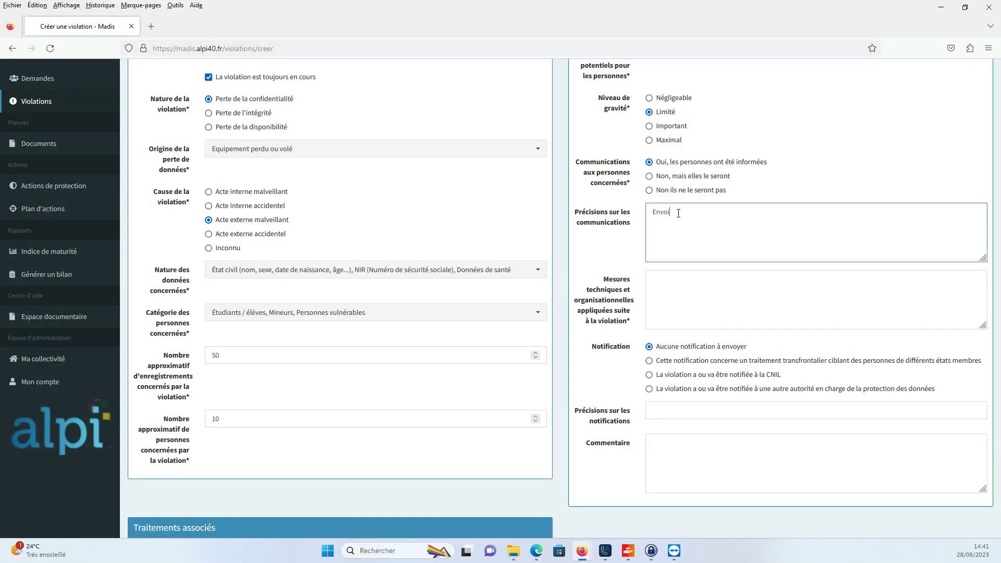
pyautogui.write(' e-Mail')
pyautogui.scroll(-1, 751, 242)
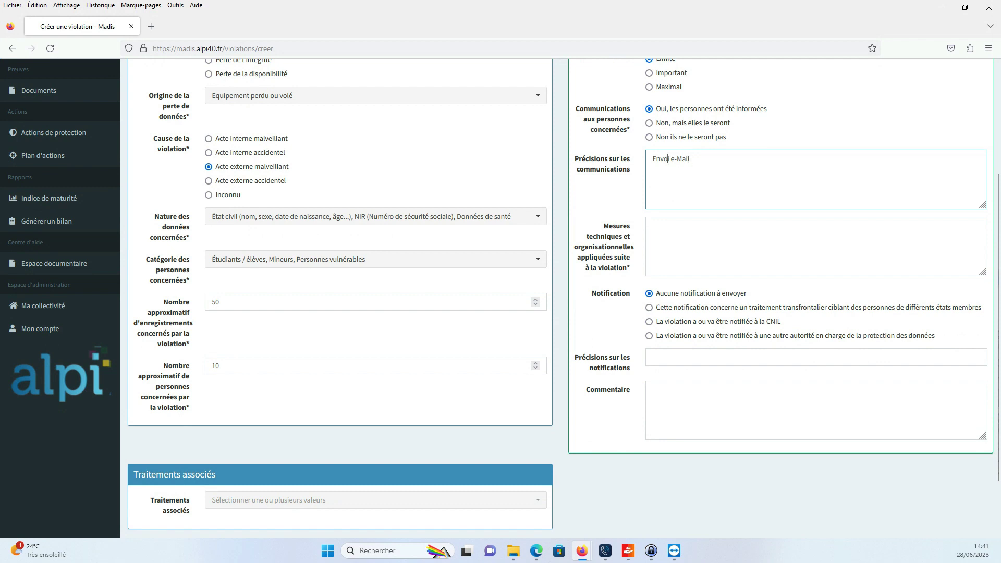
pyautogui.write("d'")
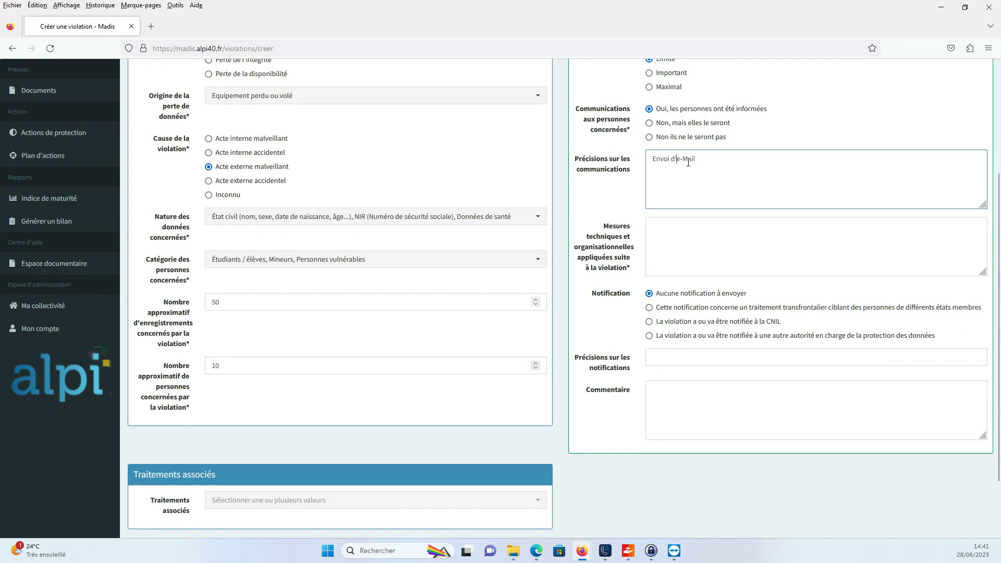
# Enter "Sensibilisation auprès des agents, chiffrement des disques dur." as the technical and organisational measures applied after the violation
pyautogui.click(673, 239)
pyautogui.write('Sensibilisation')
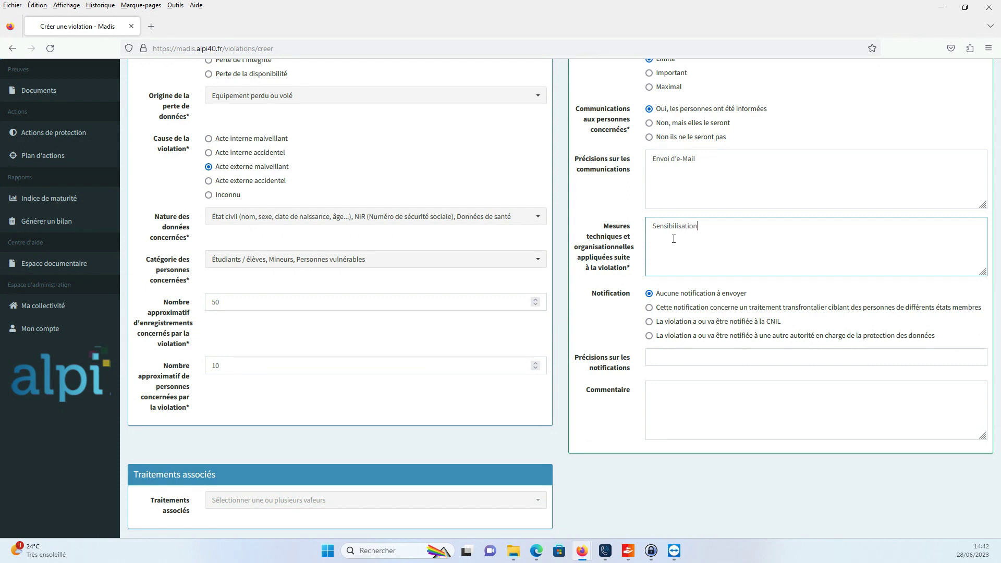
pyautogui.write(' auprès des agents, chiffrement')
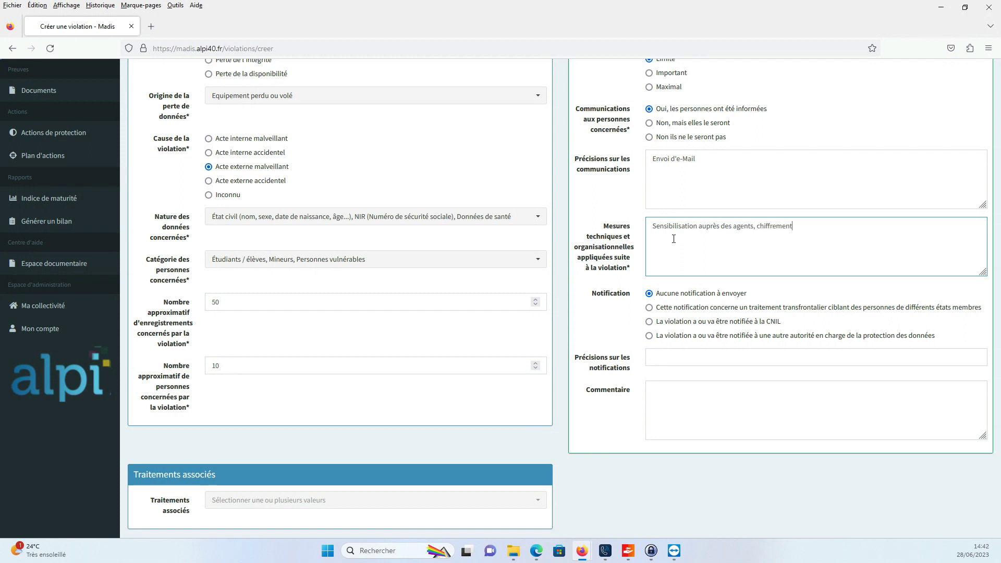
pyautogui.write(' des disques dur.')
# Add the comment "Déclaration de la date et l'heure" to the violation's consequences
pyautogui.scroll(-1, 672, 240)
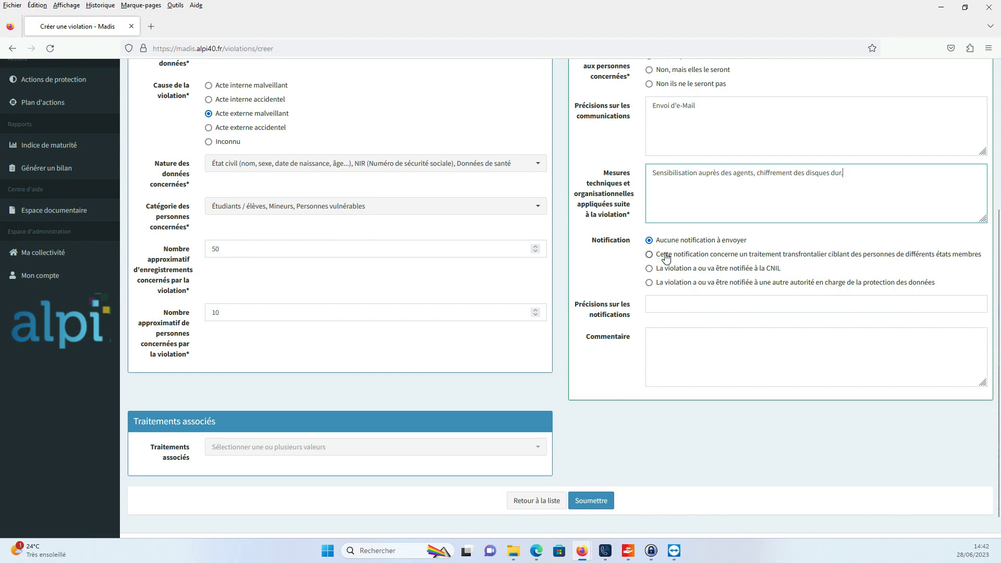
pyautogui.scroll(-1, 640, 298)
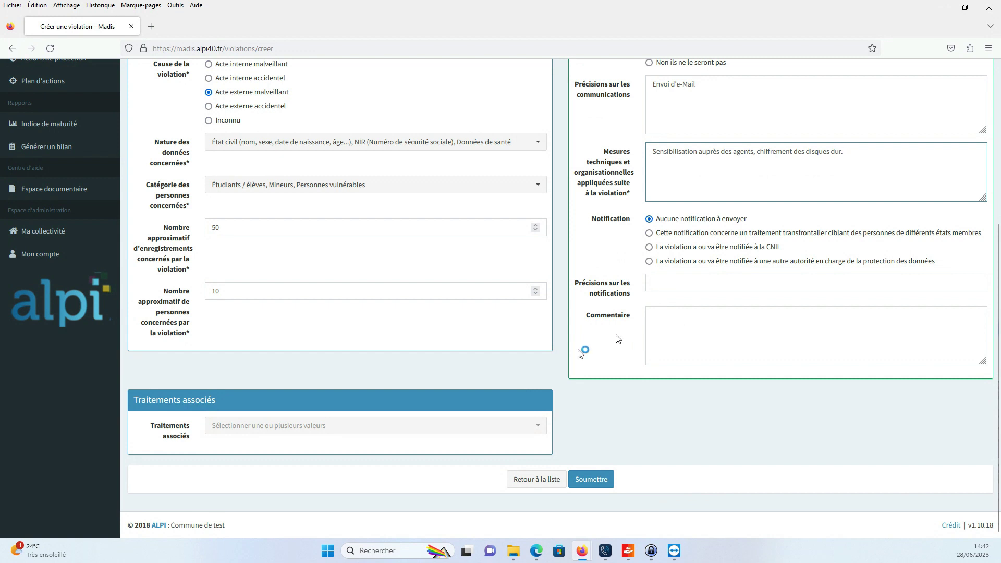
pyautogui.click(331, 425)
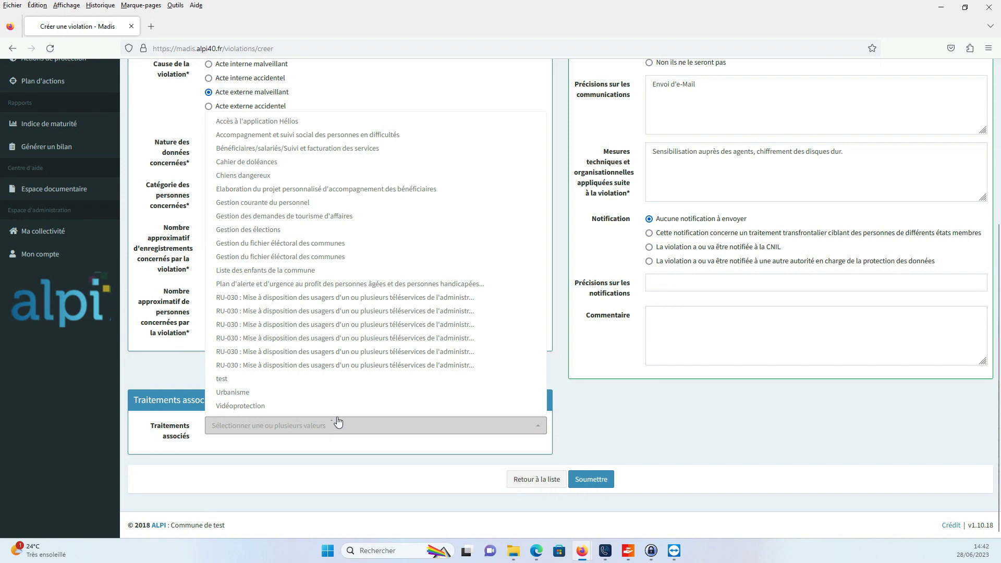
pyautogui.click(672, 327)
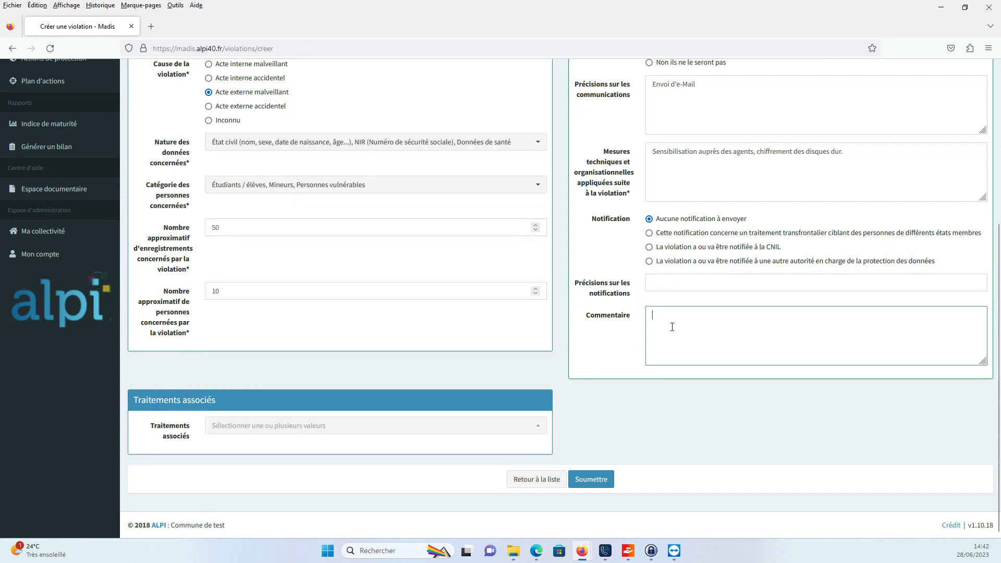
pyautogui.write('Déclaration ')
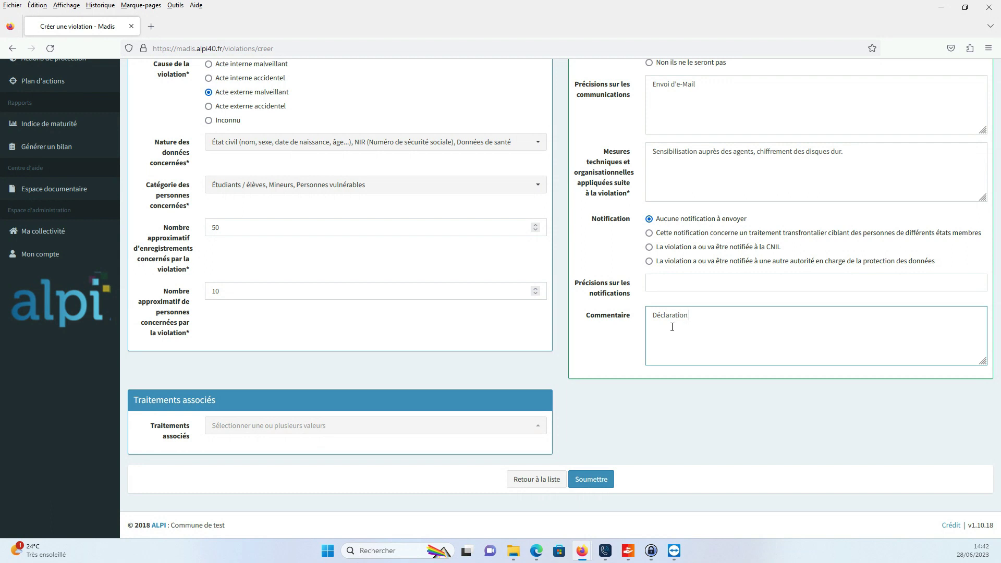
pyautogui.write("de la date et l'heure")
# Associate the "test" processing with the violation and submit the new record
pyautogui.click(396, 427)
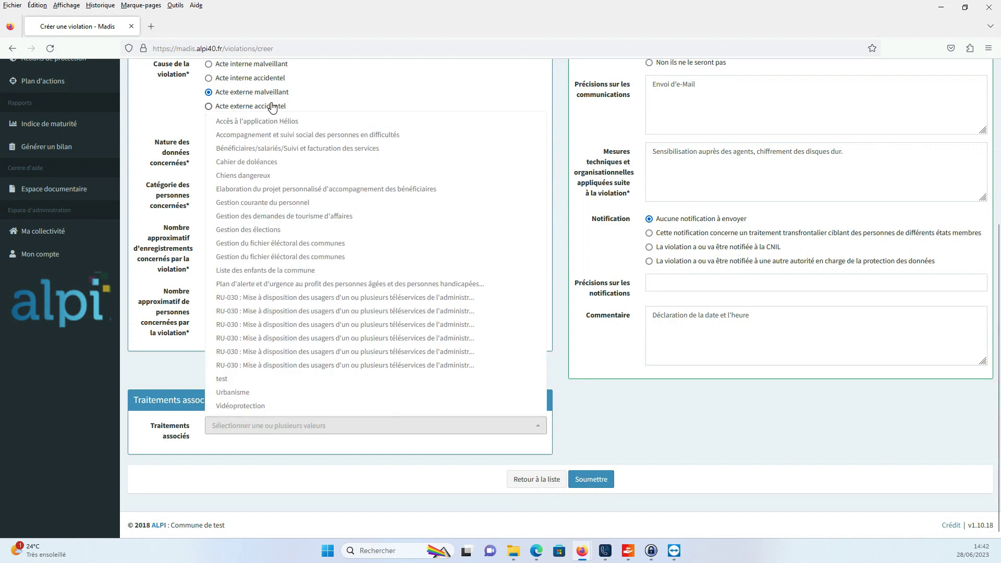
pyautogui.click(220, 378)
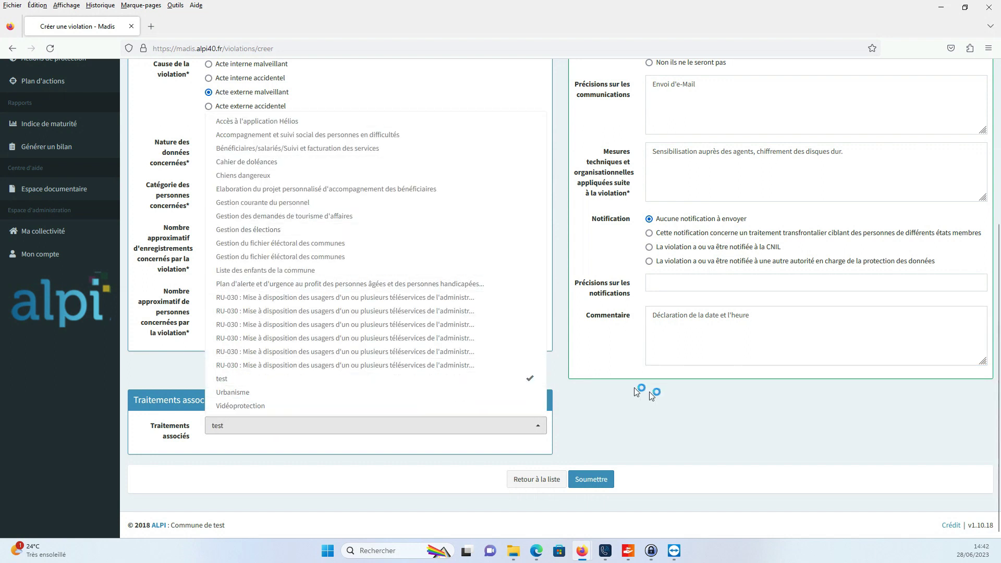
pyautogui.click(580, 410)
pyautogui.click(589, 481)
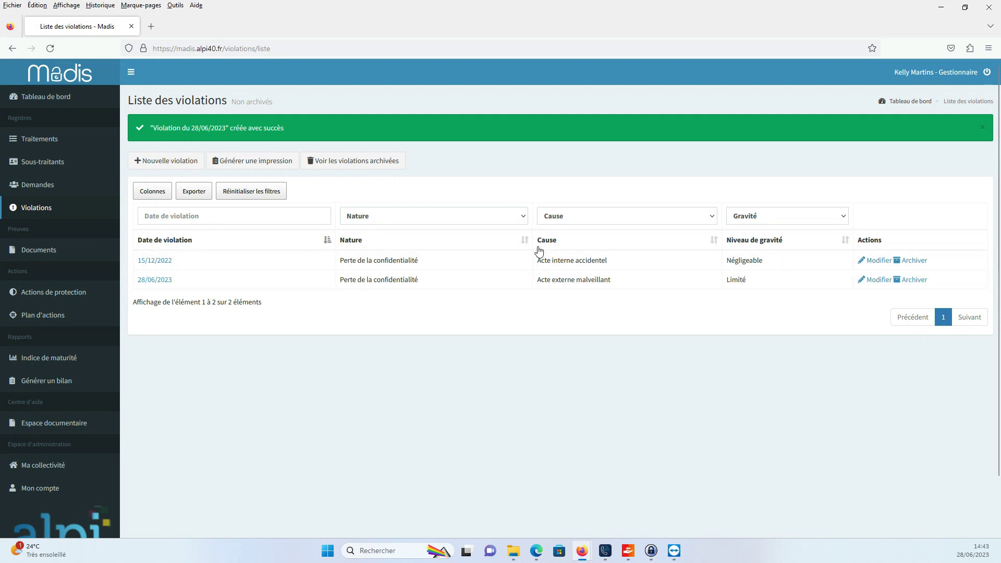
pyautogui.click(880, 261)
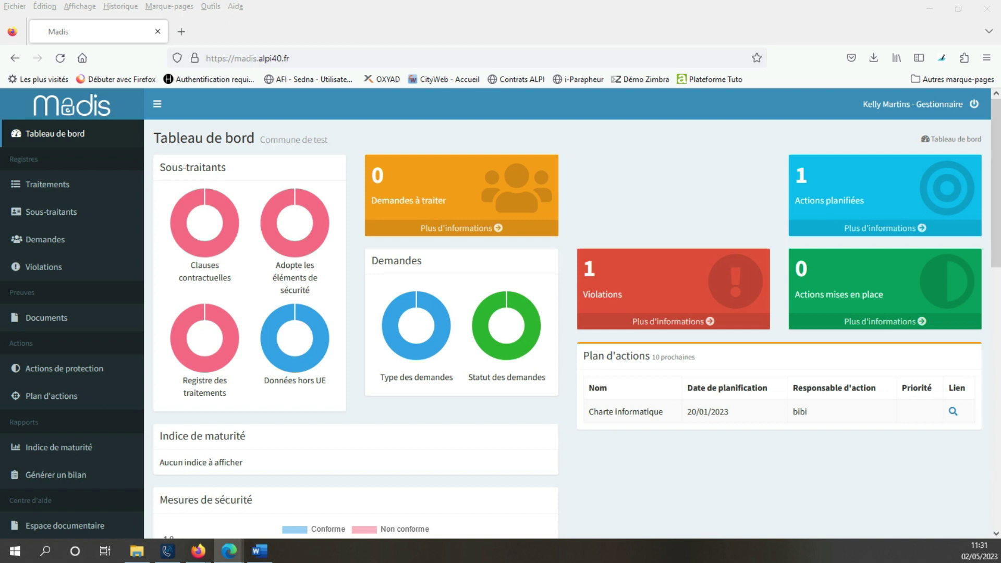
# Start a new proof document named "Règlement d'utilisation des services de l'Alpi" and associate it with the ALPI subcontractor
pyautogui.click(58, 323)
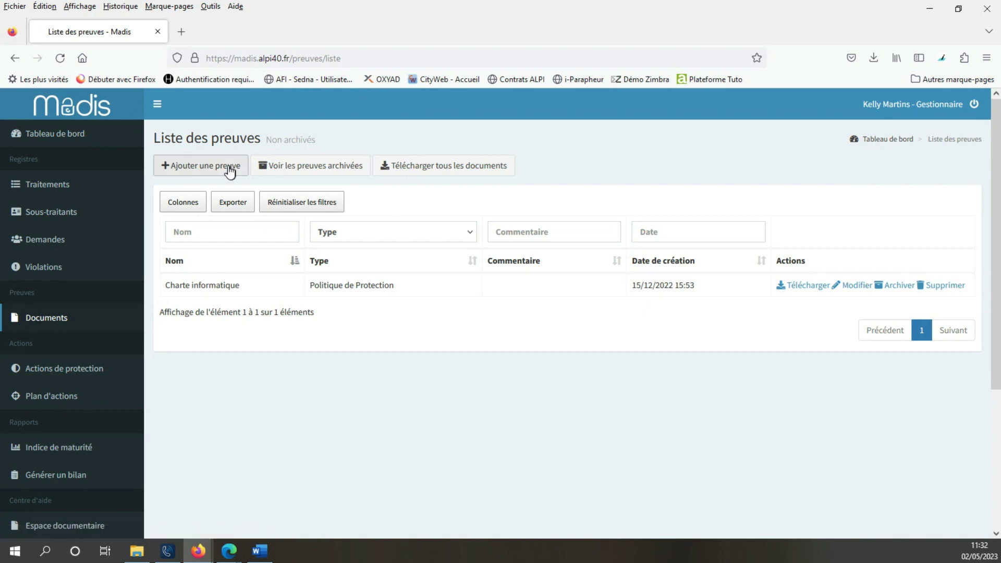
pyautogui.click(215, 167)
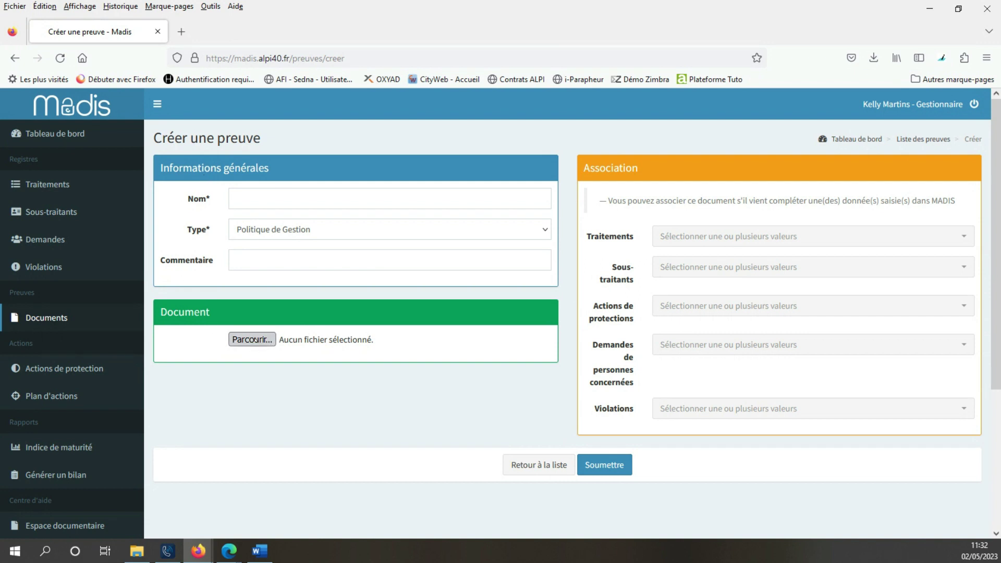
pyautogui.click(249, 198)
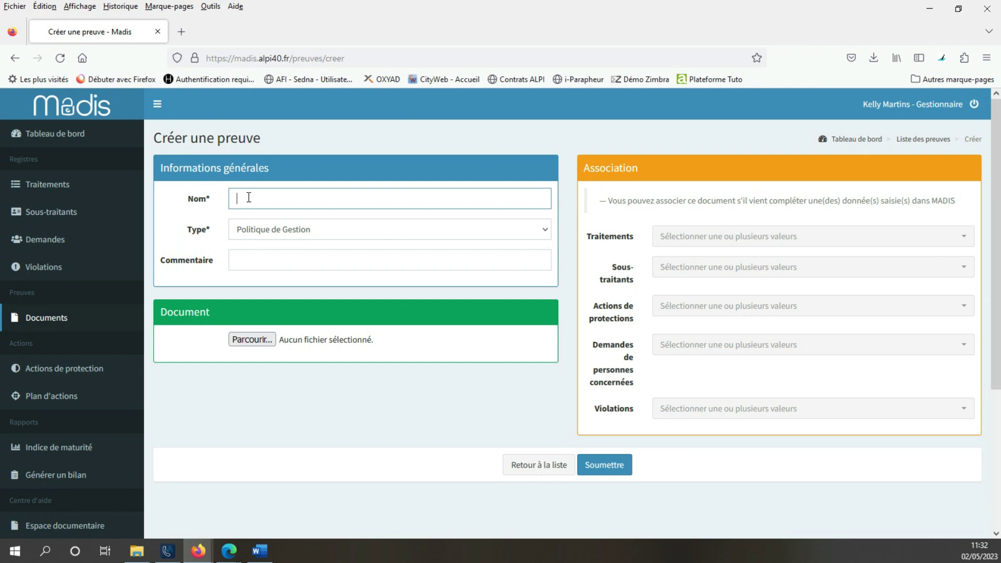
pyautogui.write('r')
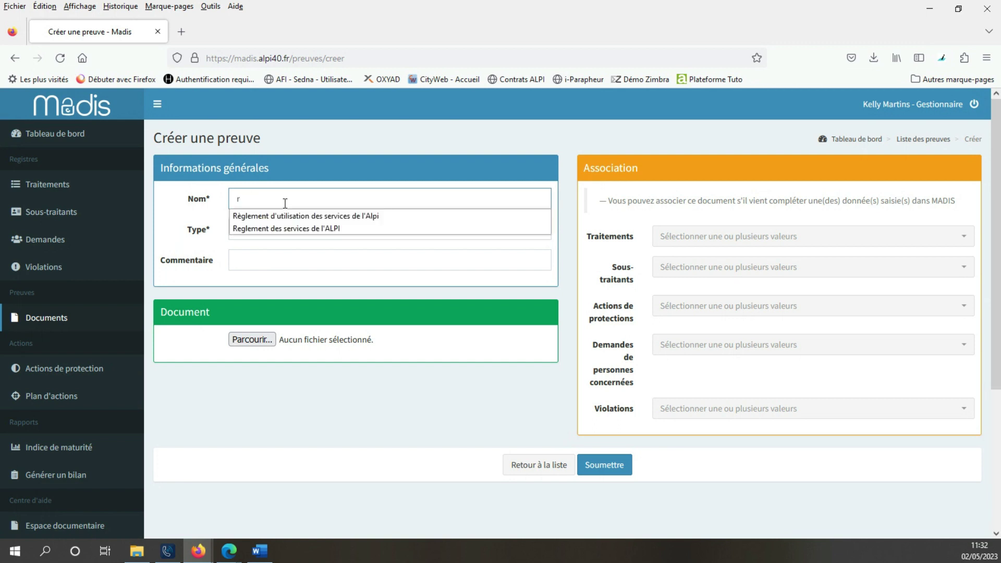
pyautogui.click(303, 216)
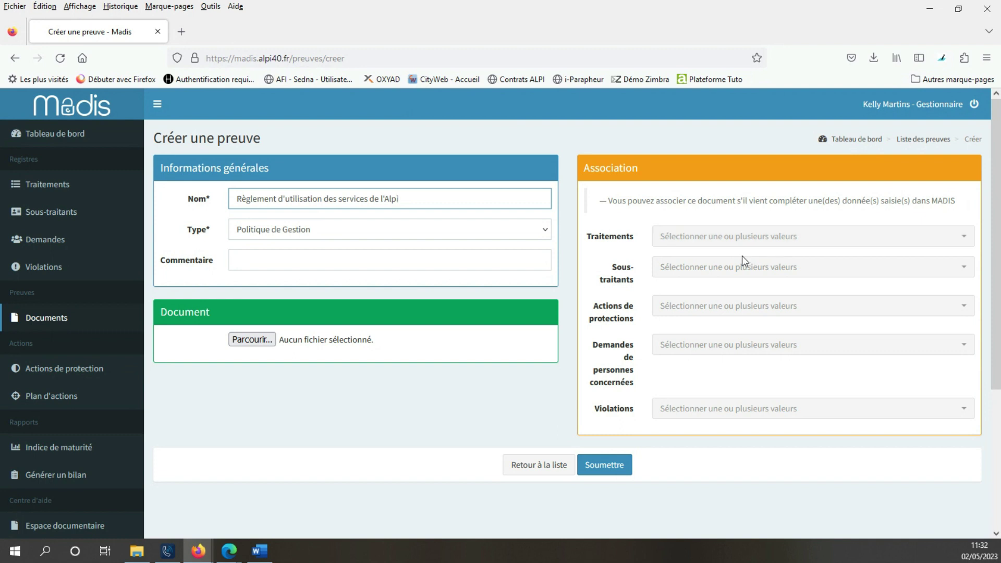
pyautogui.click(728, 277)
pyautogui.click(689, 292)
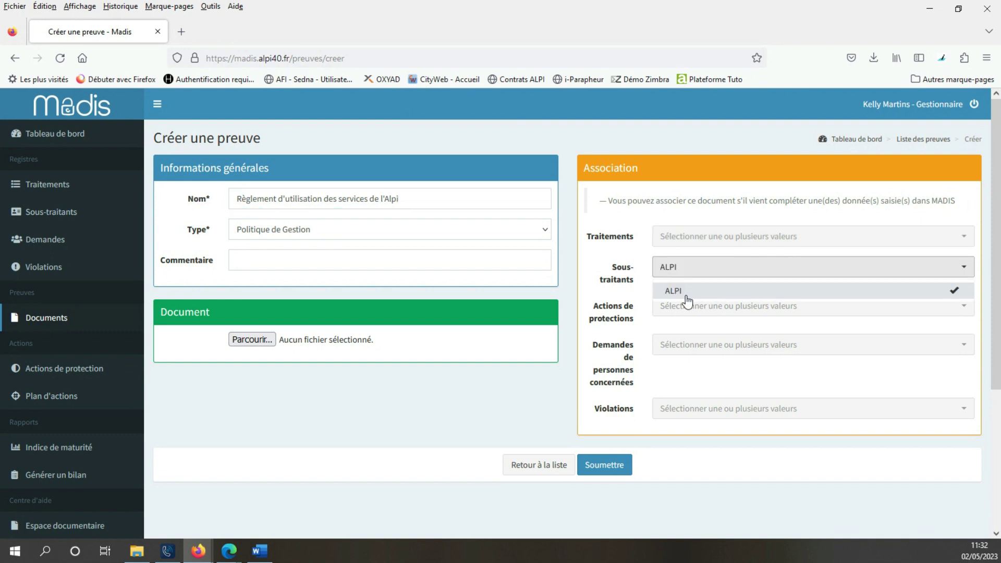
# Attach a PDF file from the MADIS folder to the new proof and submit the record
pyautogui.click(252, 339)
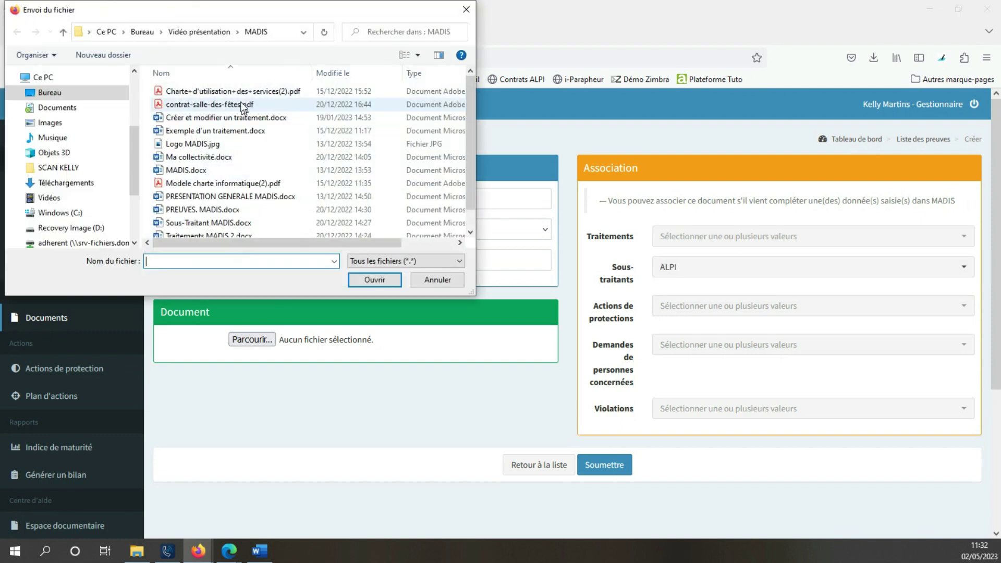
pyautogui.click(375, 280)
pyautogui.click(610, 474)
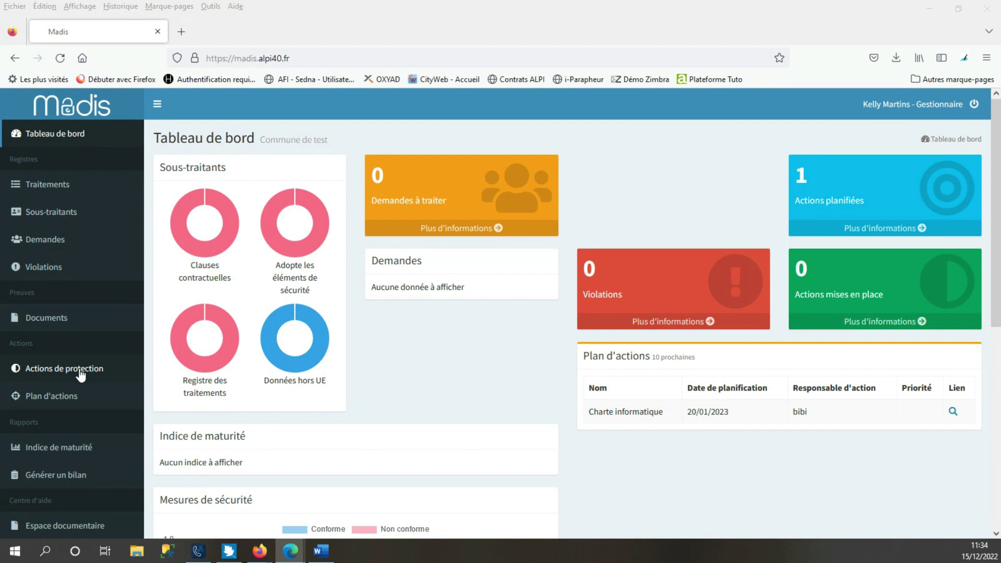
# Download the "Modele charte informatique" PDF from the Espace documentaire
pyautogui.scroll(-2, 119, 374)
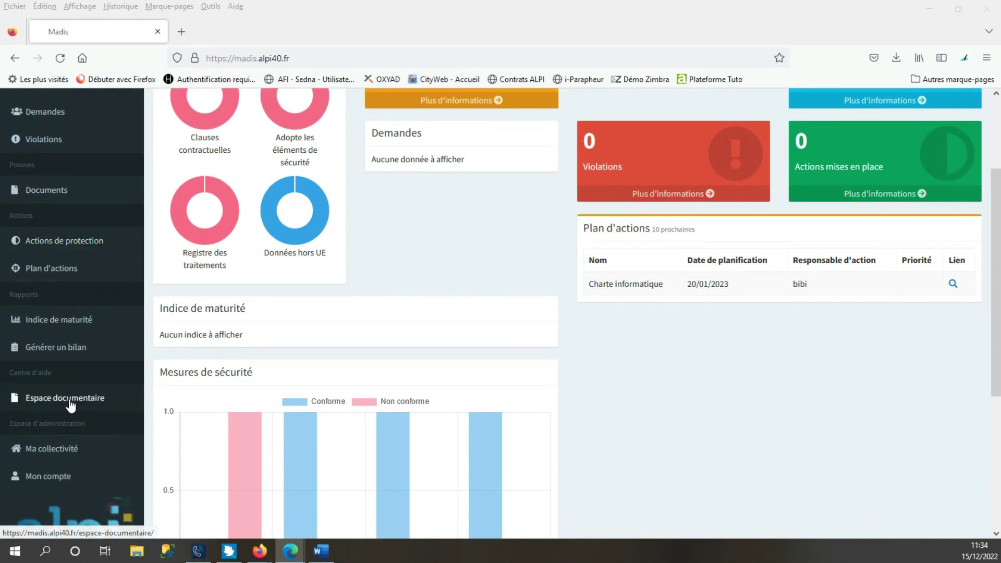
pyautogui.click(70, 403)
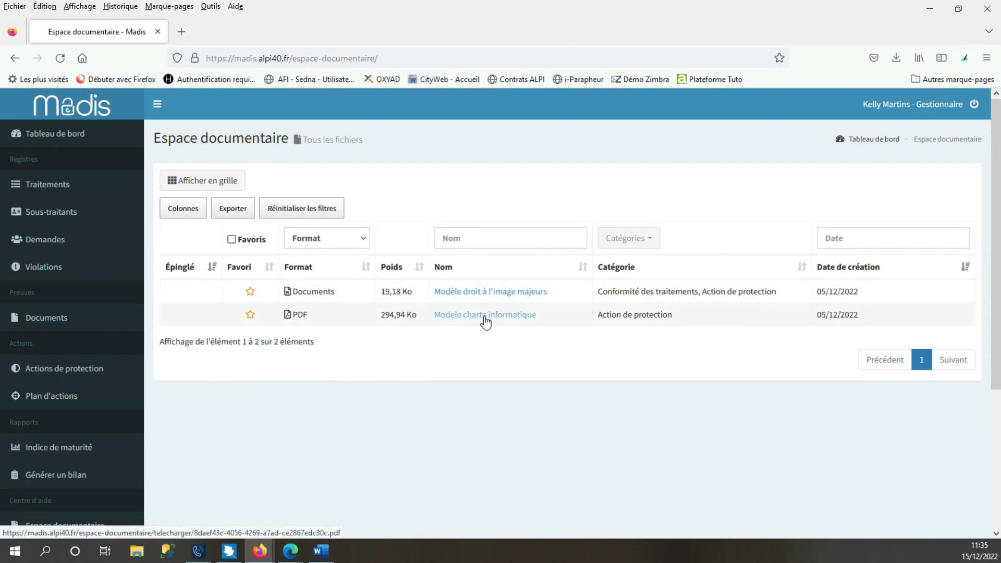
pyautogui.click(484, 316)
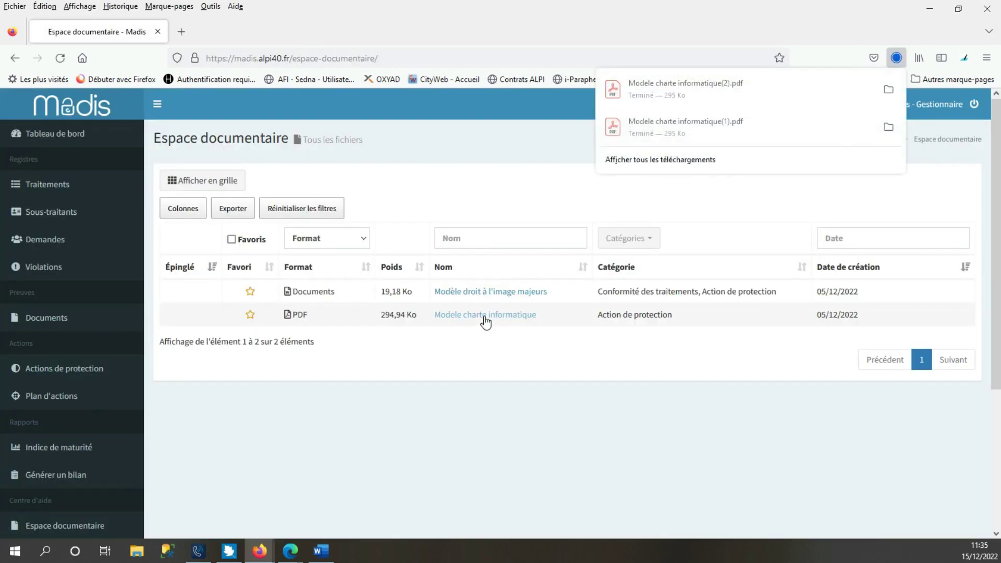